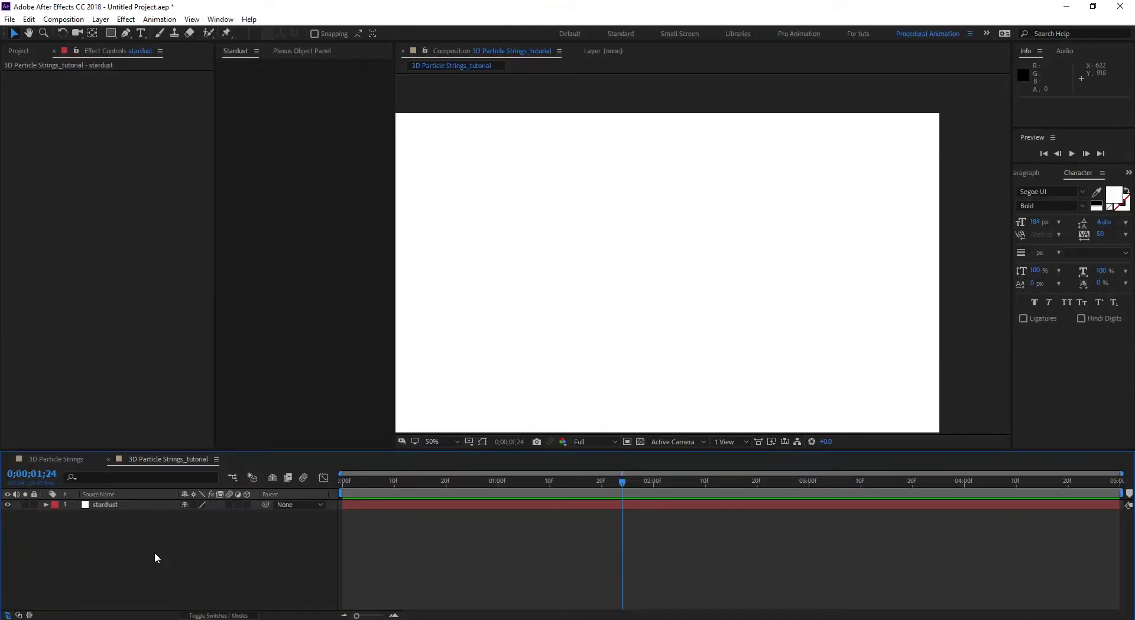
Apply the Stardust effect to the stardust layer by searching effects for 'star'
click(120, 507)
key(ctrl+space)
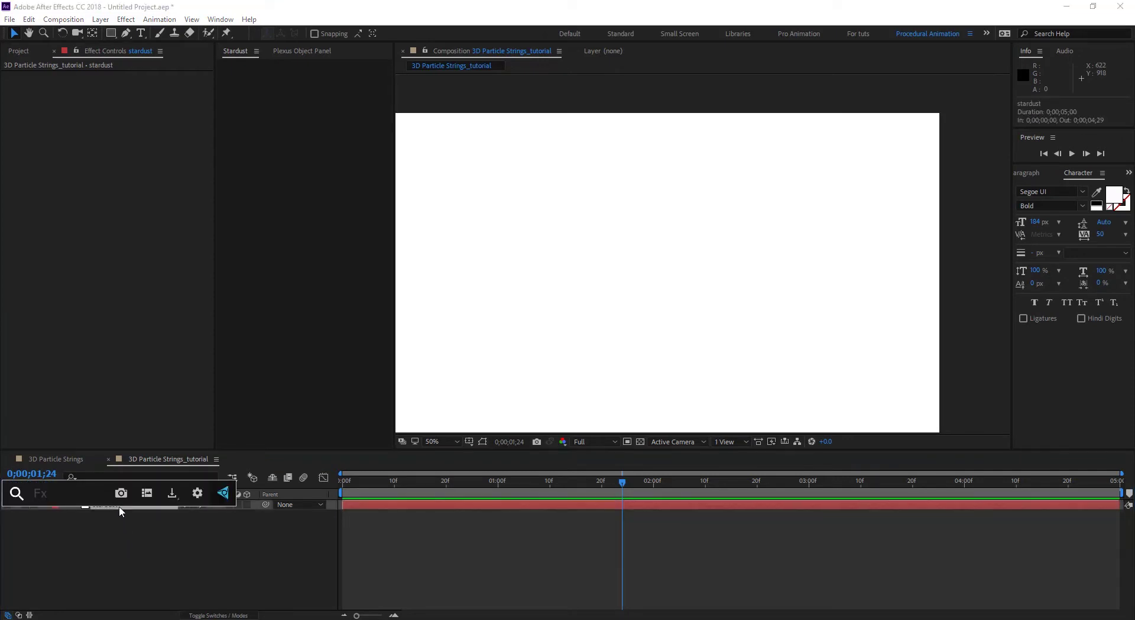
text(star)
key(Down)
key(Down)
key(Return)
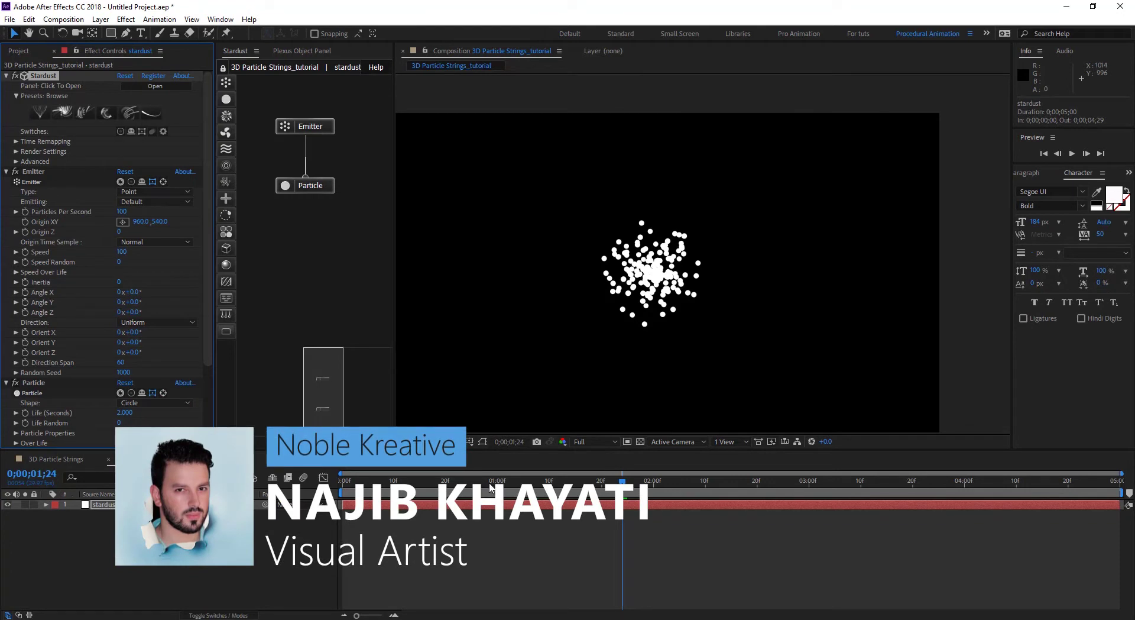
Move the current time to 2;07 and fit the whole composition in the viewer
click(691, 481)
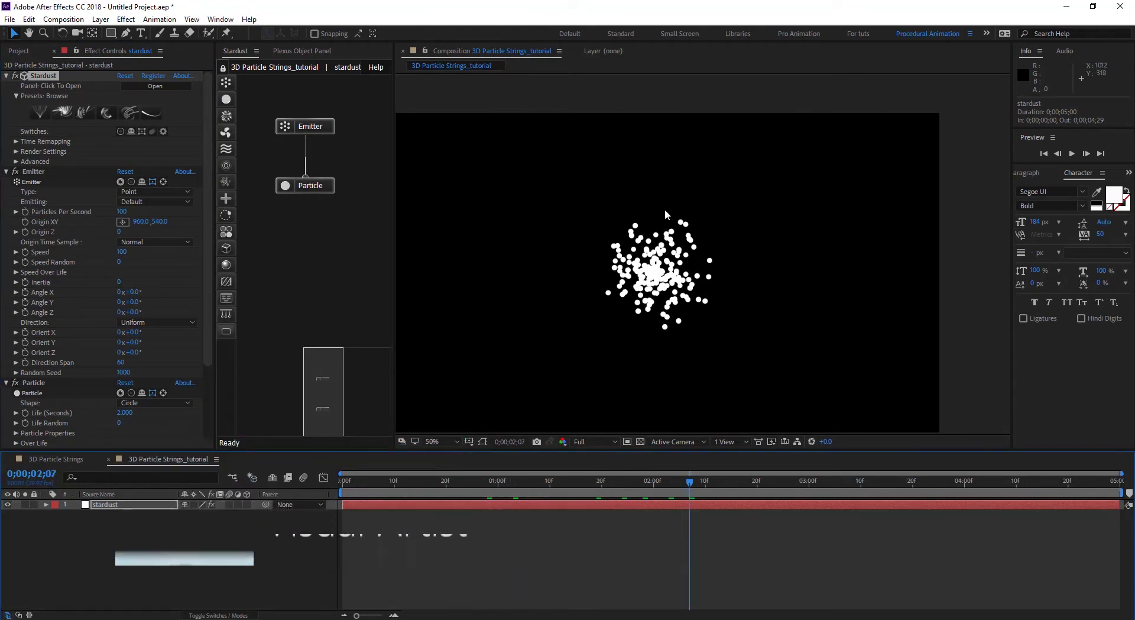
click(439, 441)
click(470, 228)
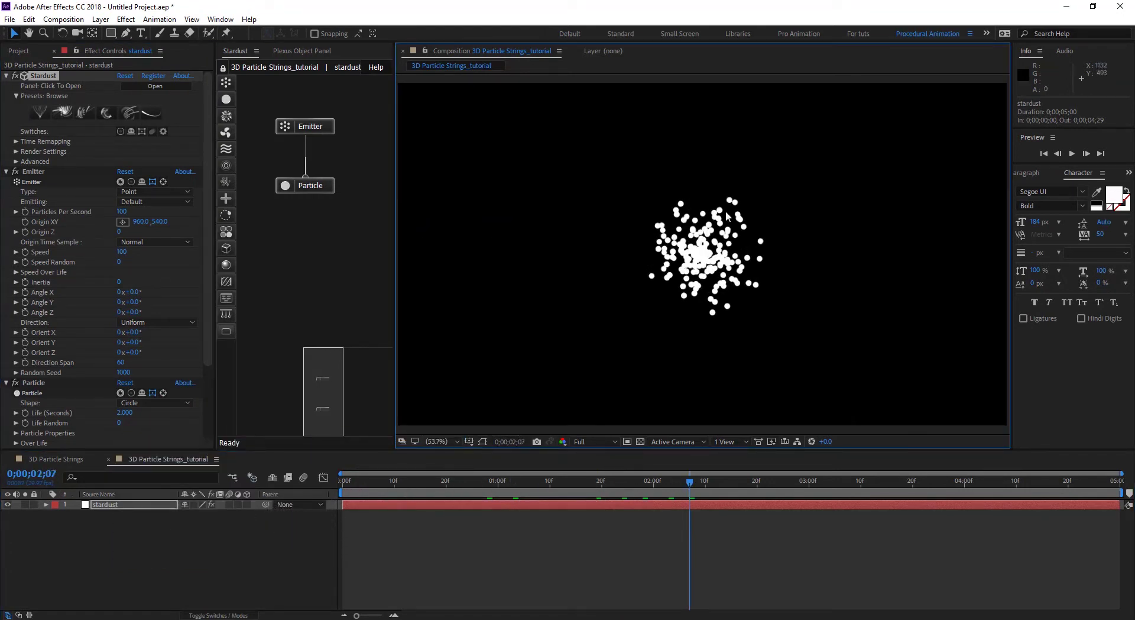
click(322, 131)
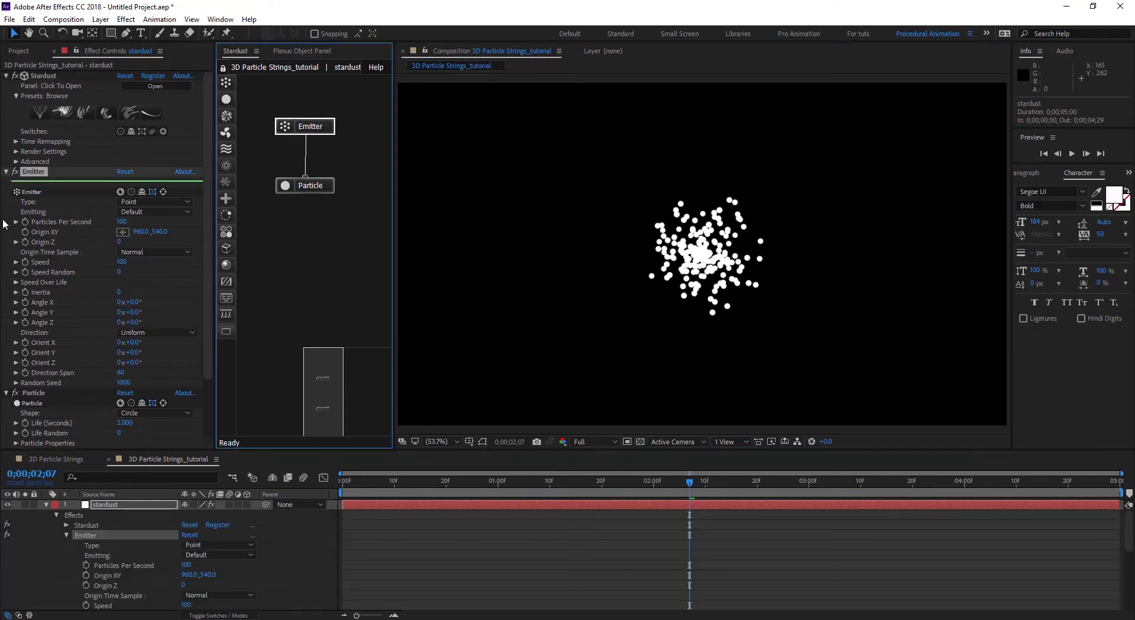
Switch the emitter to Grid type with Grid X 100, Grid Y 1 and Grid Z 1
click(179, 201)
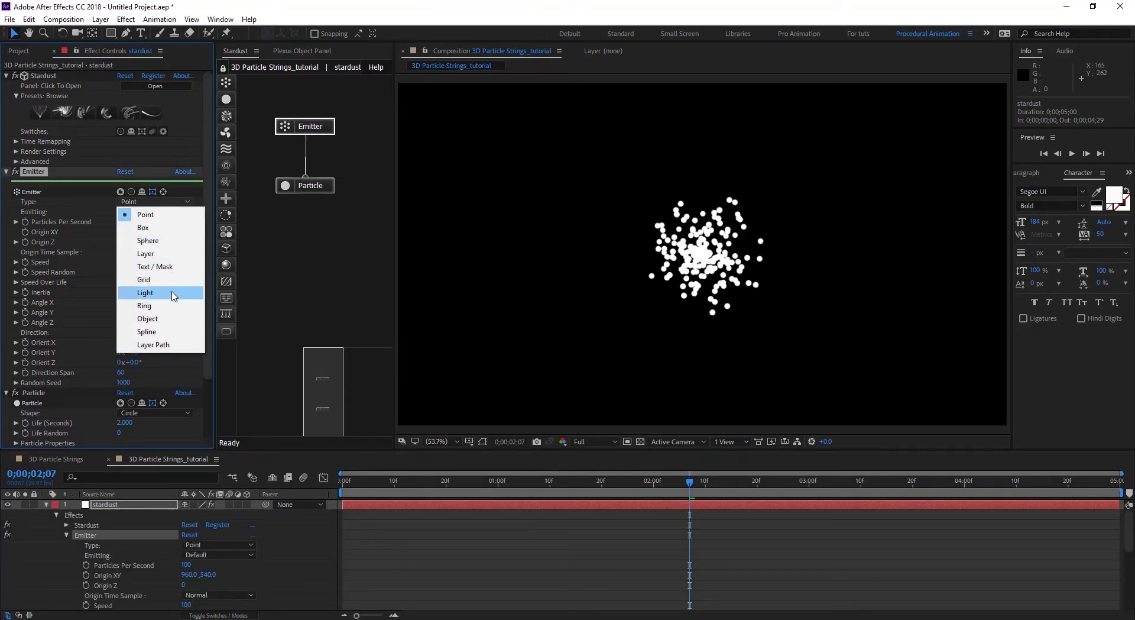
click(195, 279)
drag(208, 237, 210, 307)
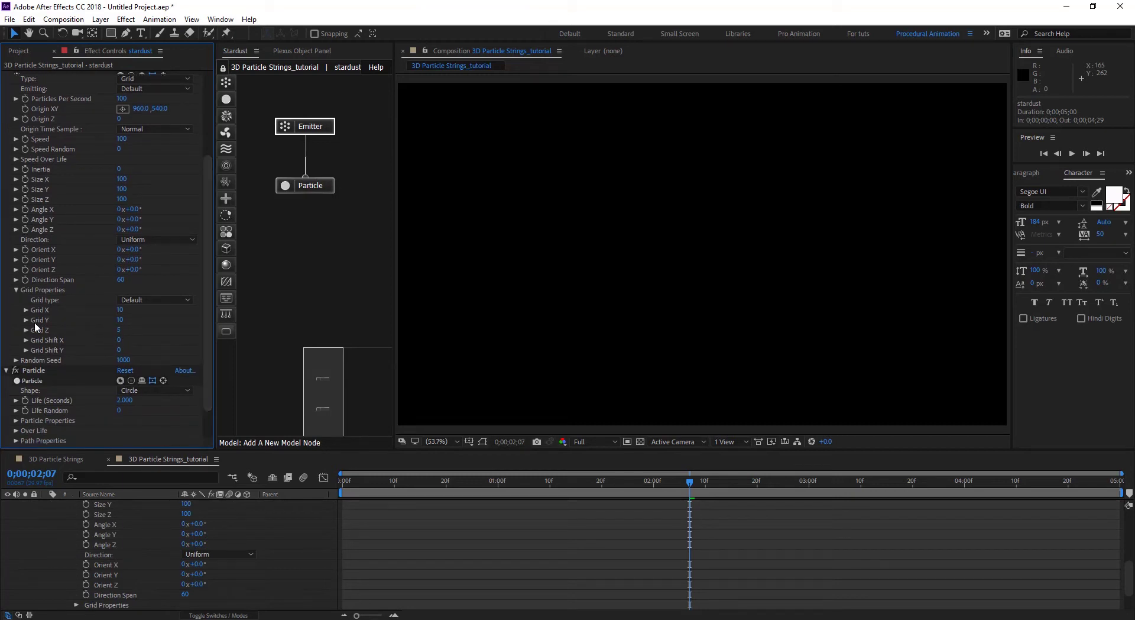
click(121, 319)
text(1)
key(Return)
click(119, 329)
text(1)
key(Return)
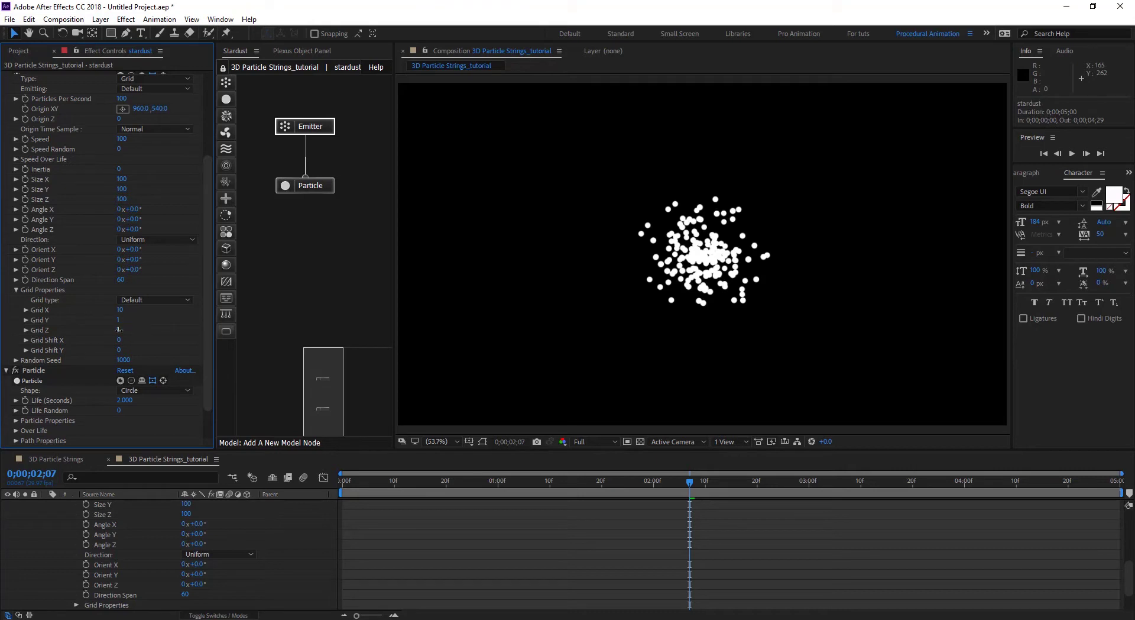
click(123, 309)
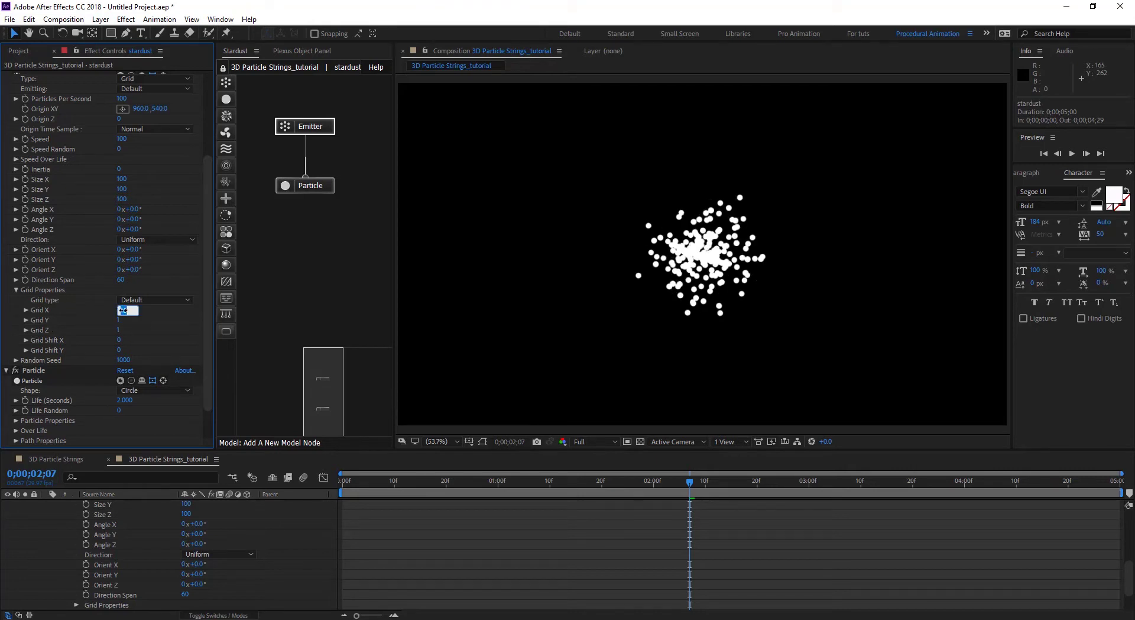
text(100)
key(Return)
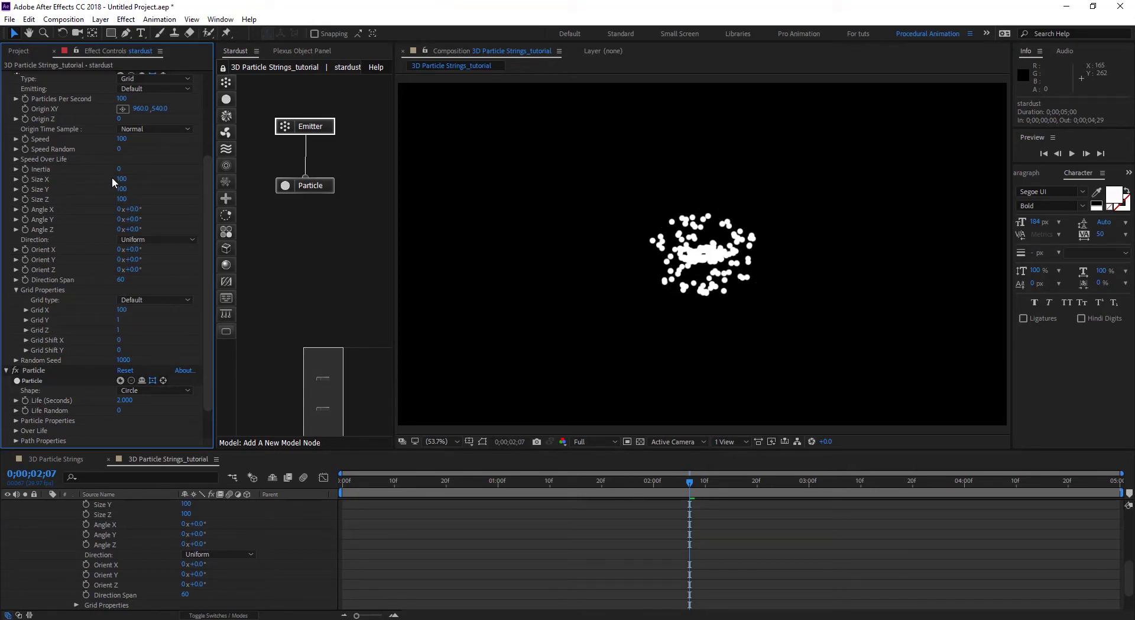
Set the emitter Size X to 3000 and Speed to 0
drag(123, 179, 244, 173)
scroll(589, 247, down, 1)
click(122, 179)
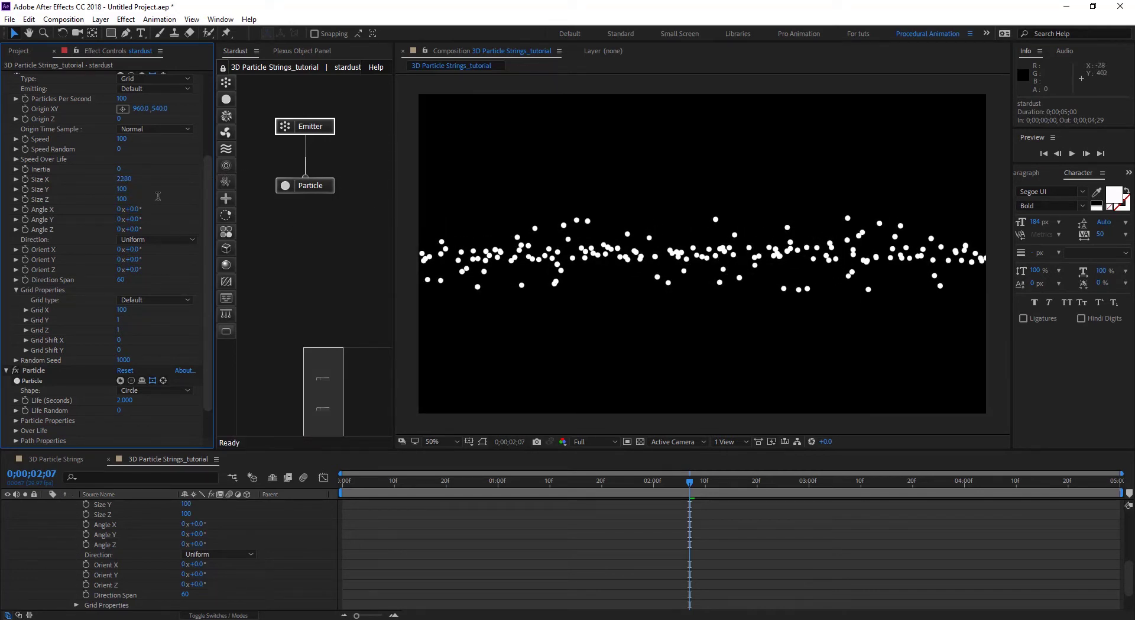
text(3000)
key(Return)
drag(208, 164, 213, 139)
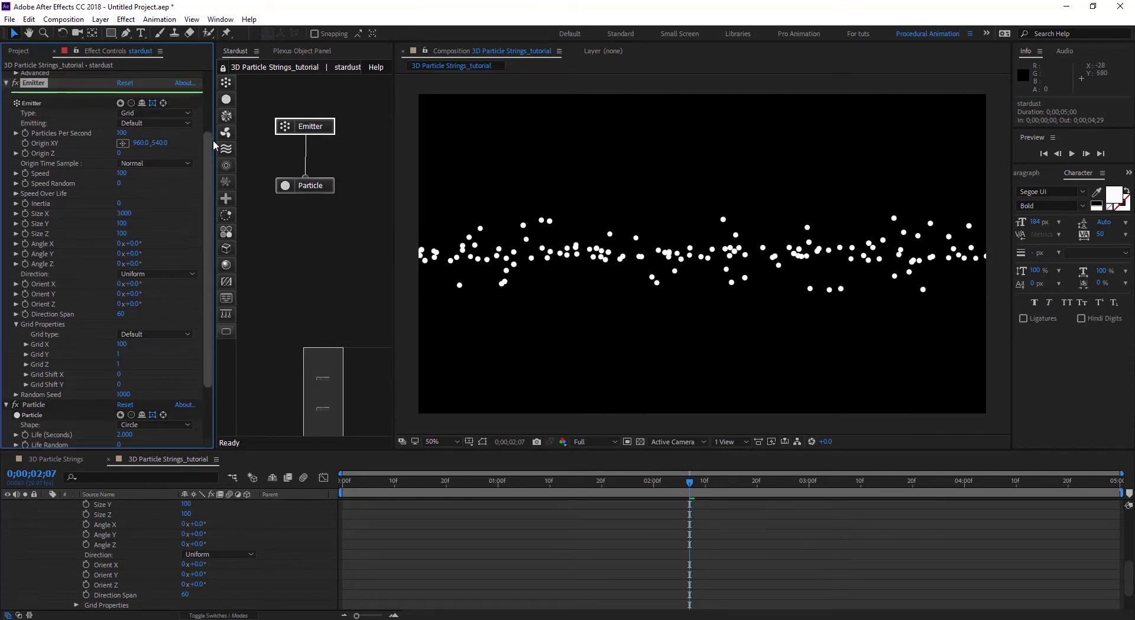
click(121, 174)
text(0)
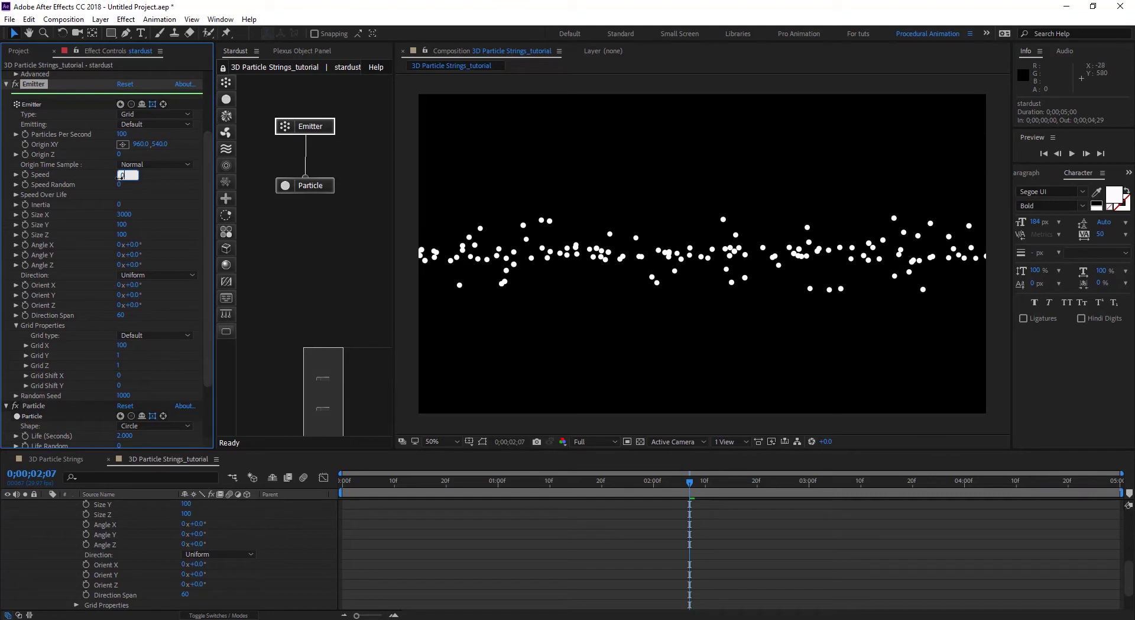
key(Return)
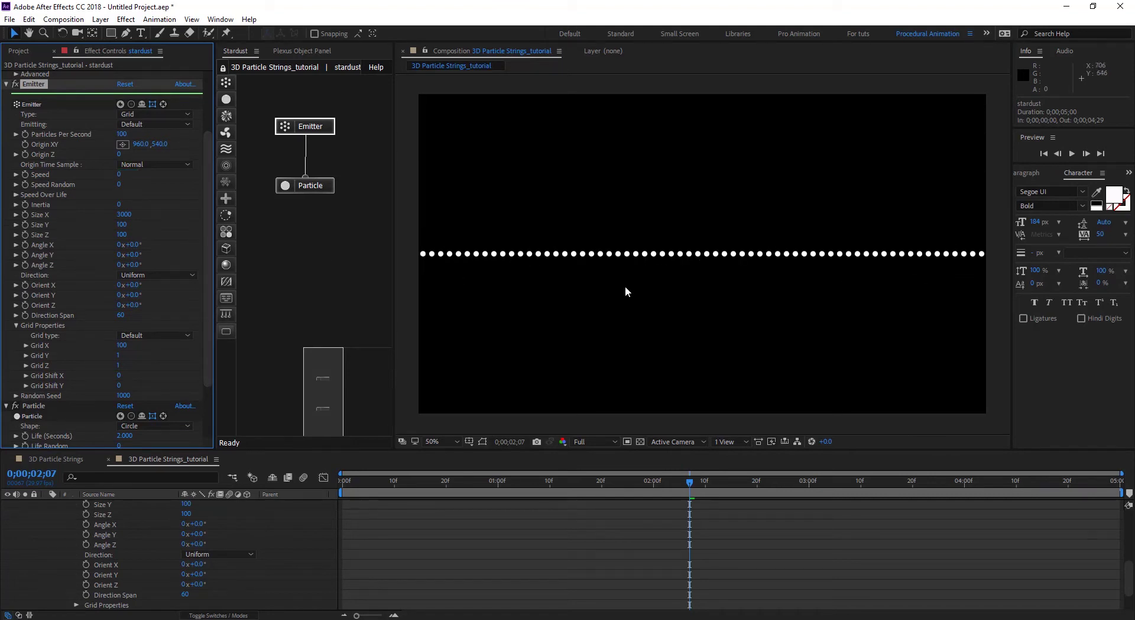
click(456, 480)
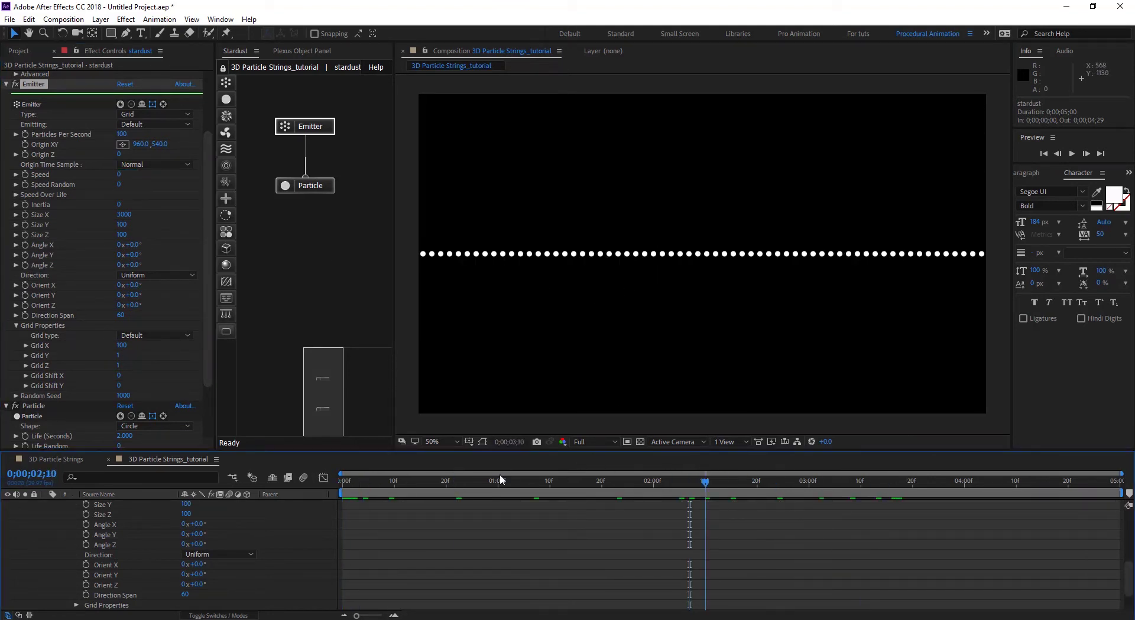
Set the particle Life to 20 seconds
click(307, 185)
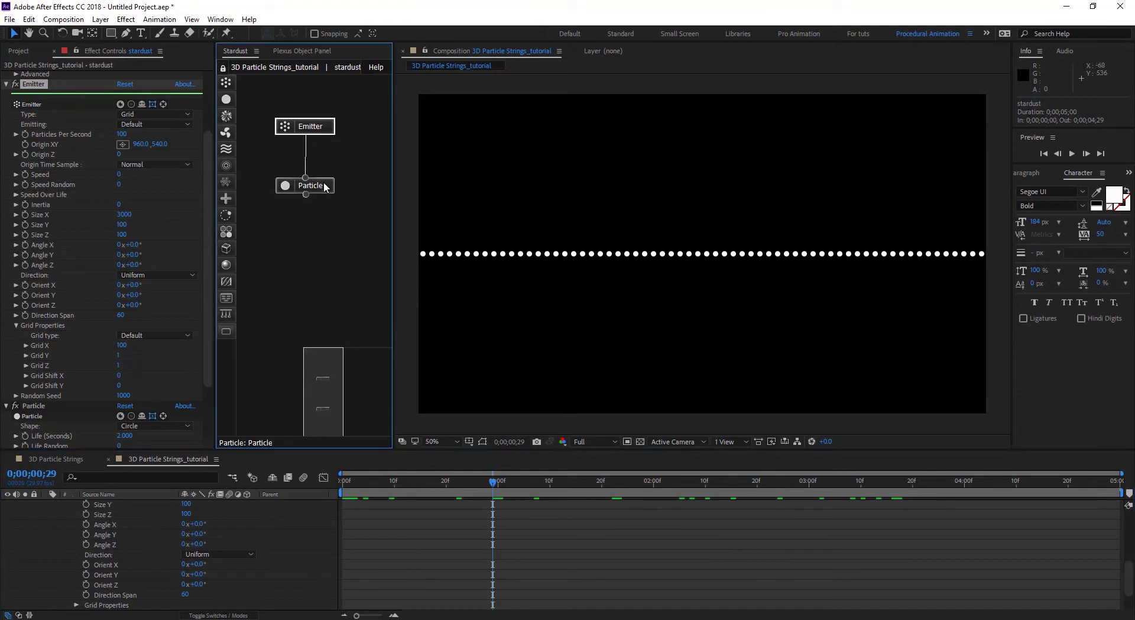
scroll(108, 341, down, 3)
scroll(94, 340, down, 1)
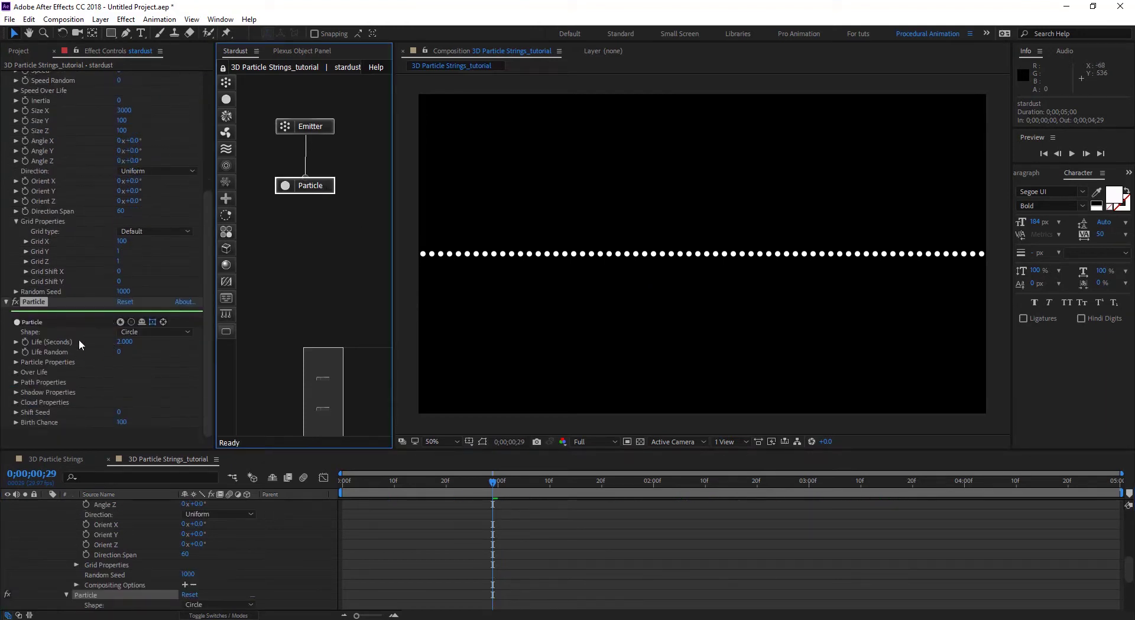
click(124, 342)
text(20)
key(Return)
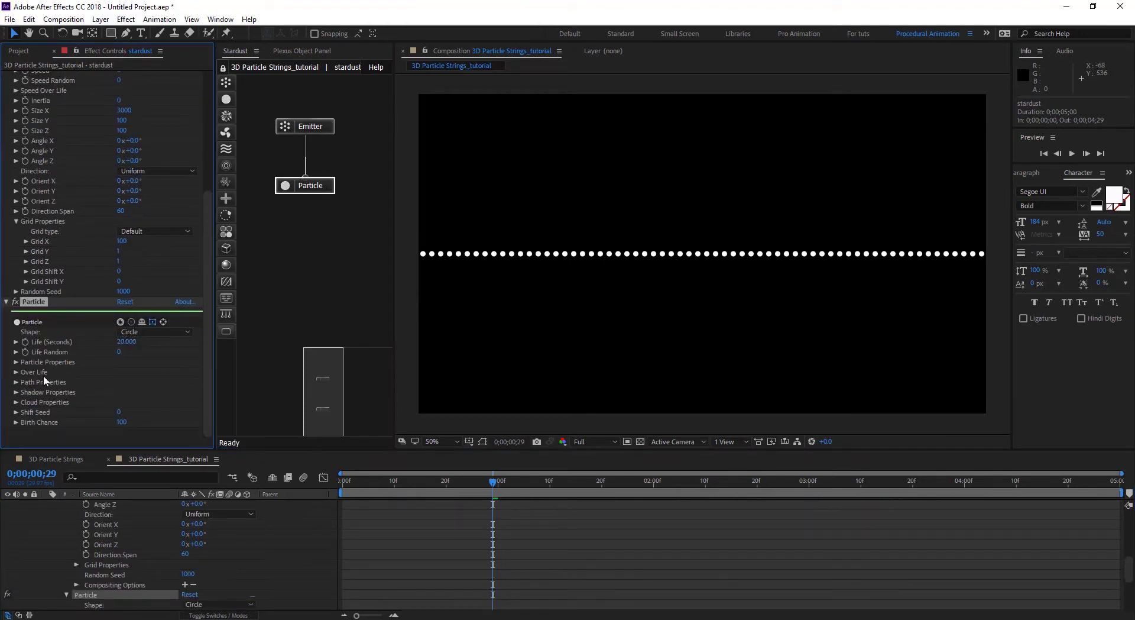
Shrink the particle Size to 2 pixels and add a Replica node to the Stardust graph
click(16, 362)
scroll(160, 384, down, 4)
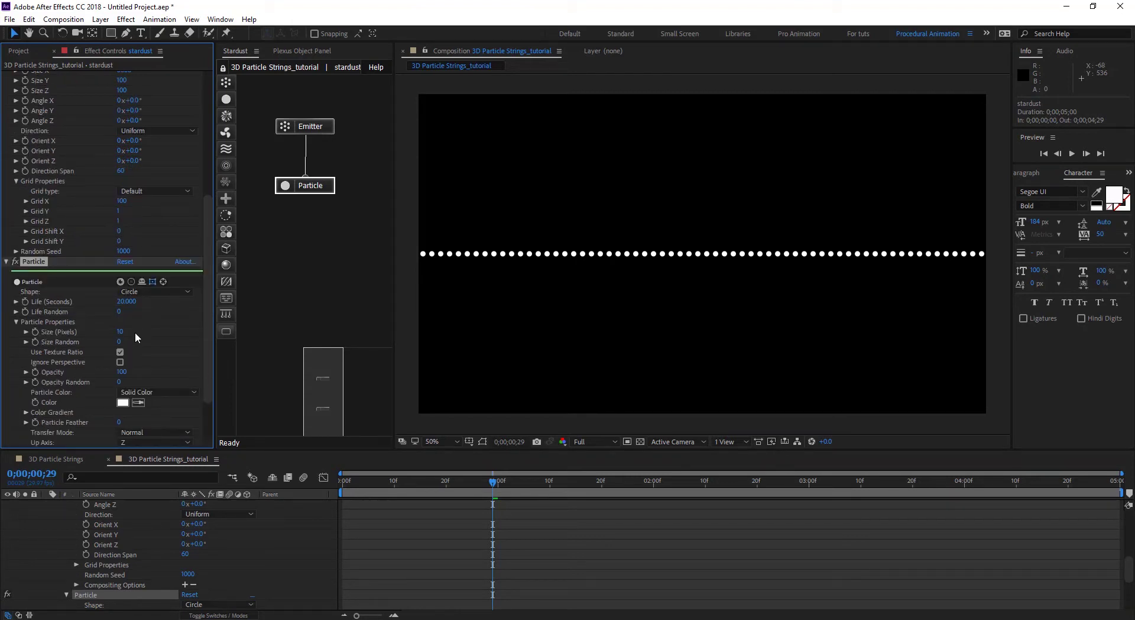
click(121, 333)
text(2)
key(Return)
key(period)
key(period)
key(period)
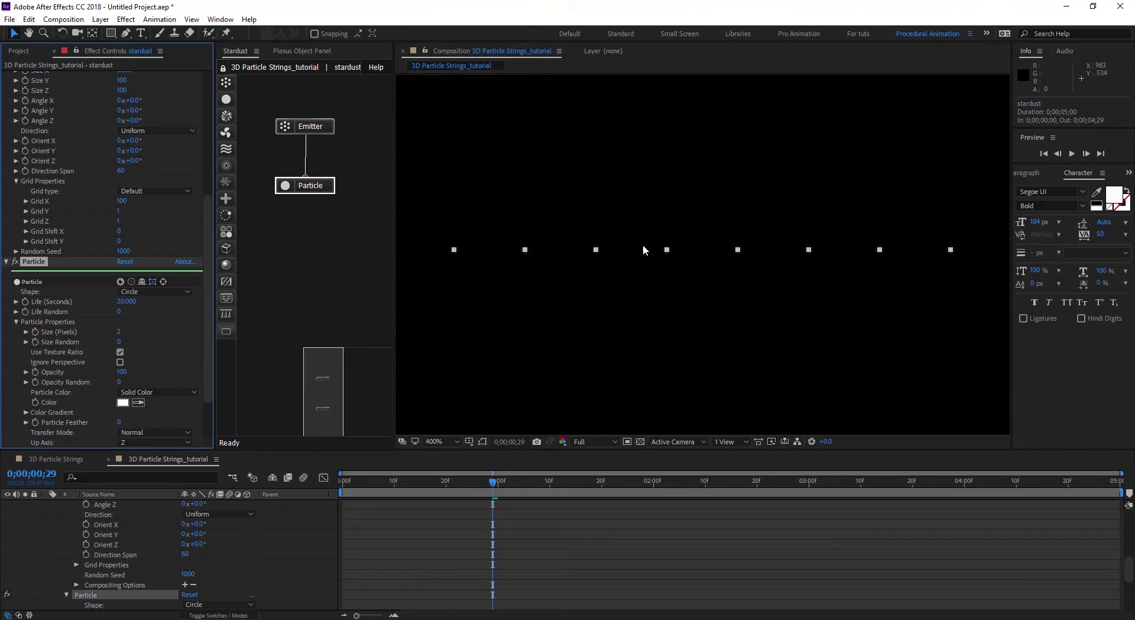
key(comma)
key(comma)
key(comma)
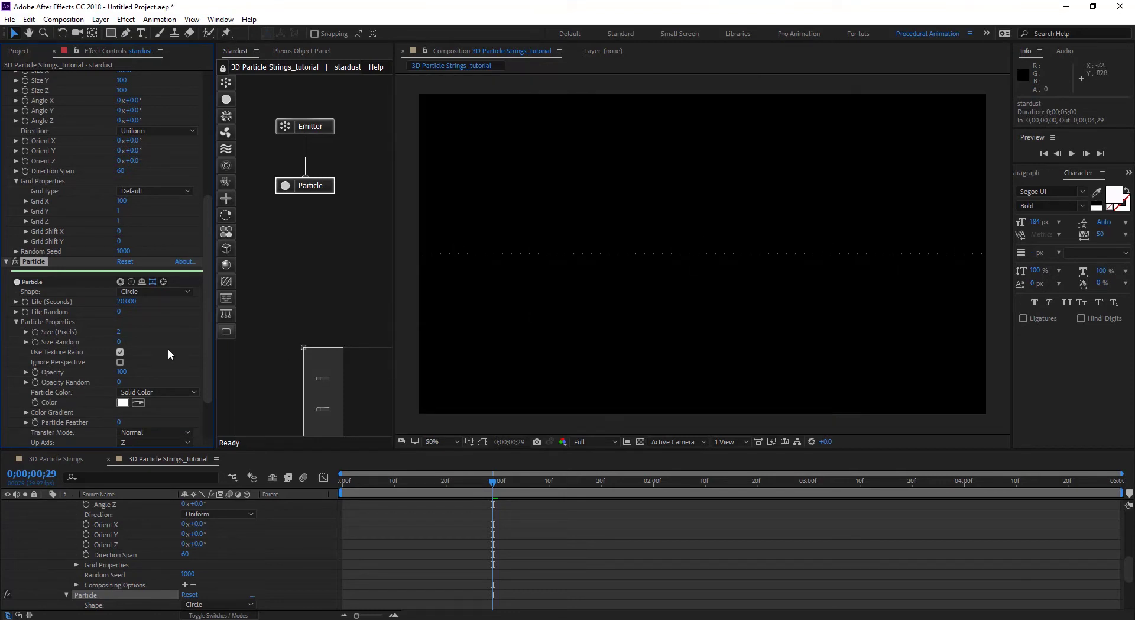
scroll(204, 322, down, 3)
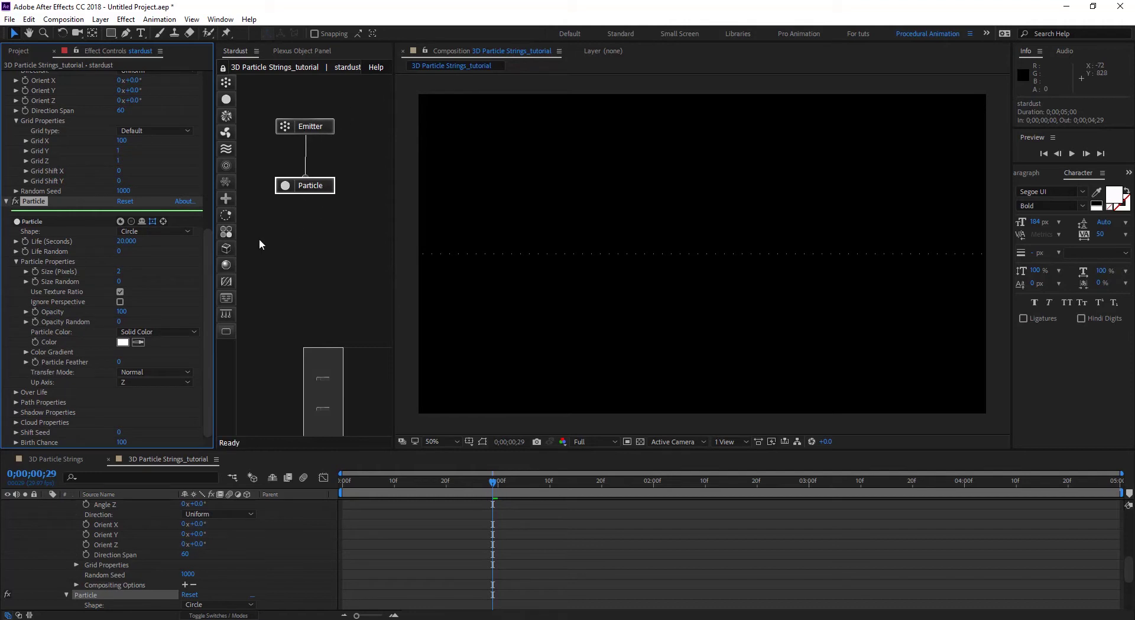
drag(226, 188, 291, 251)
Give Replica 64 replicates, Offset Z 20 and Angle X 4°, then start editing Angle Z
drag(203, 251, 205, 376)
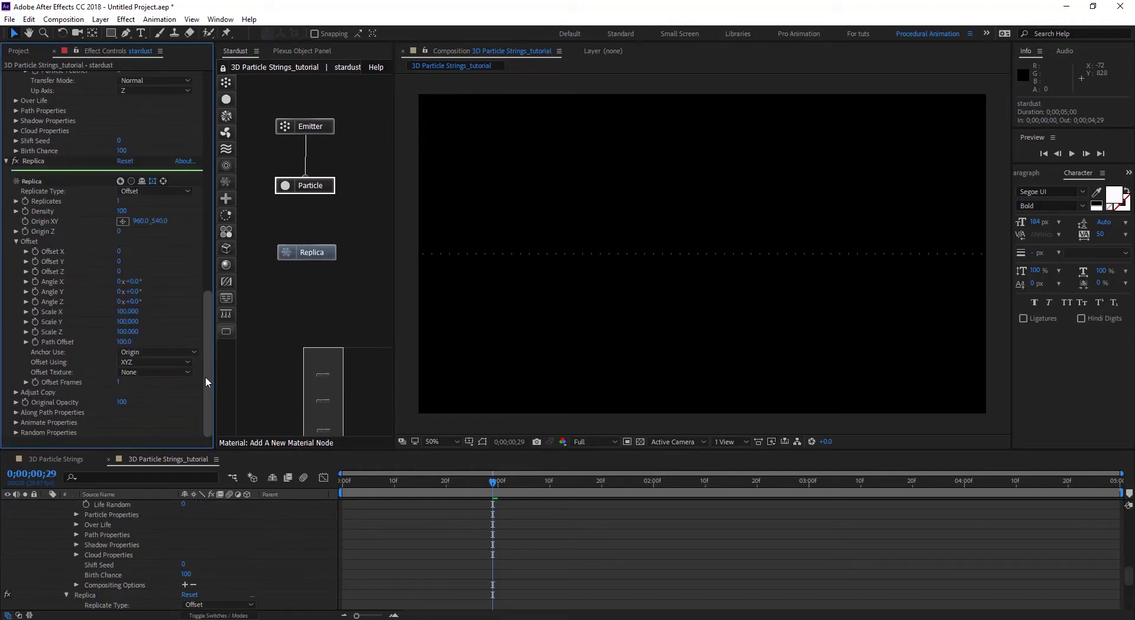
click(120, 203)
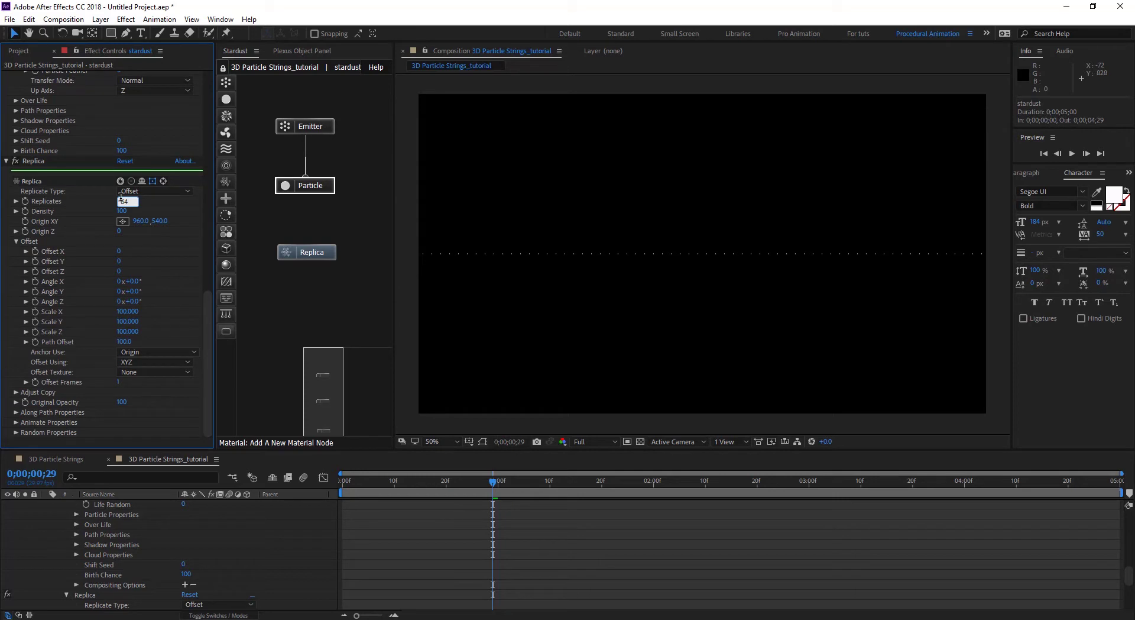
key(Return)
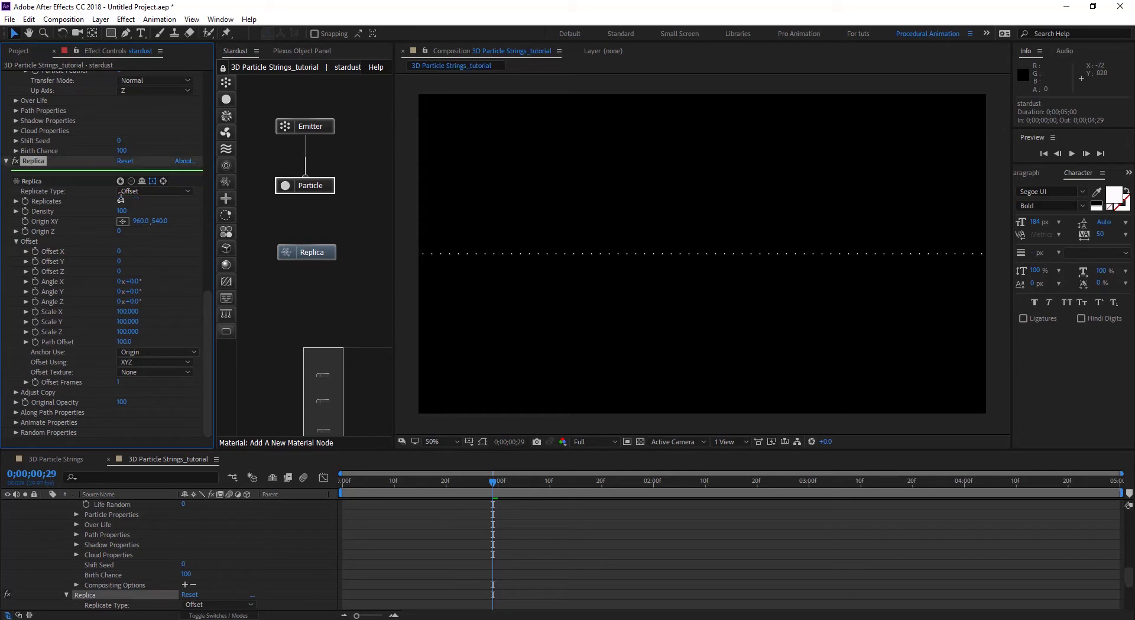
click(120, 271)
text(20)
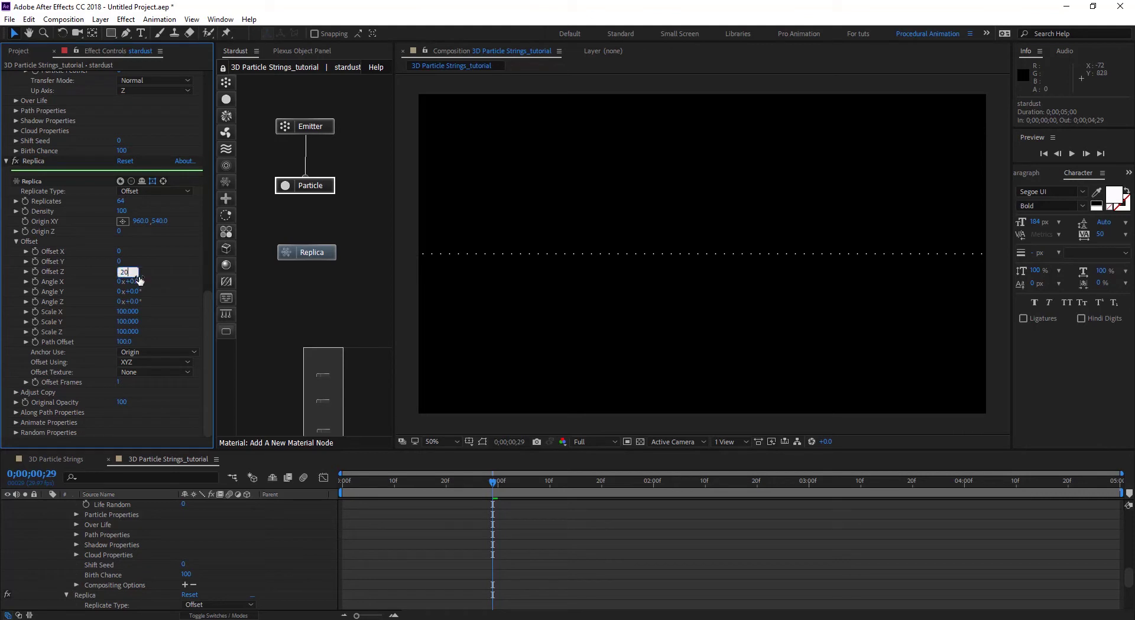
key(Return)
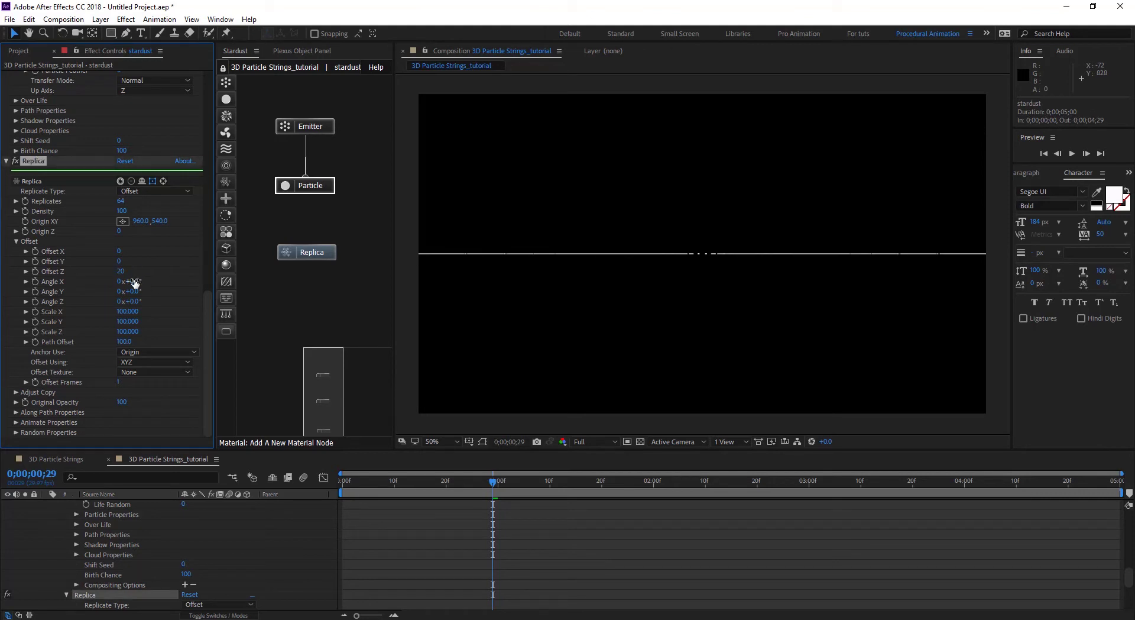
click(133, 282)
text(4)
key(Return)
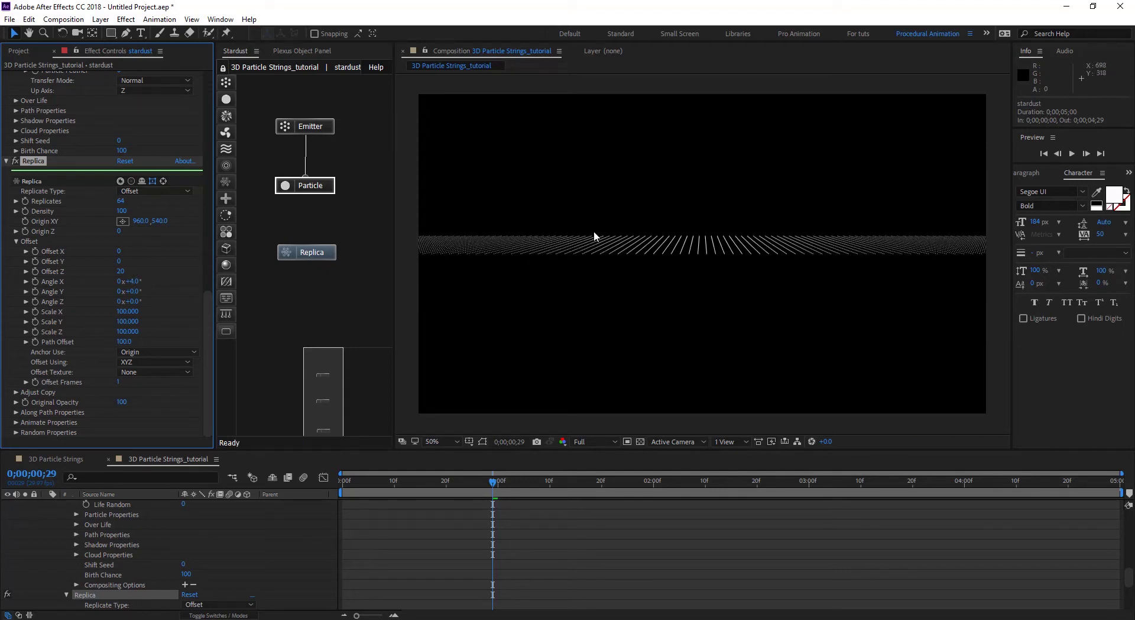
click(138, 301)
Commit Replica Angle Z as -1.7° and pan the viewer to inspect the strings
key(Return)
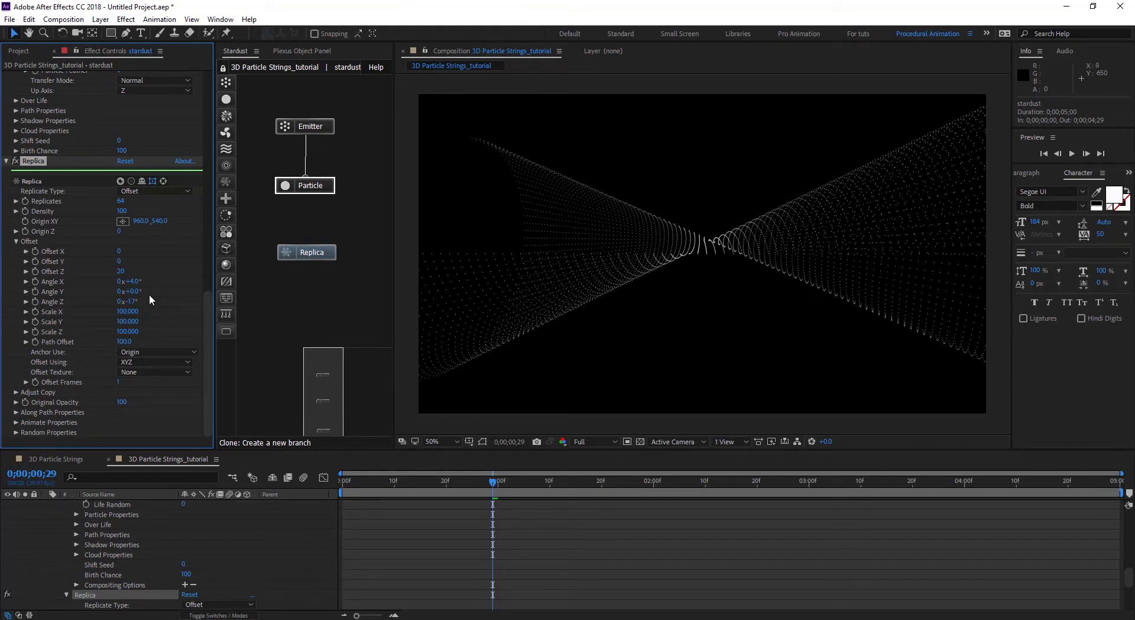
scroll(611, 238, up, 2)
scroll(611, 239, up, 1)
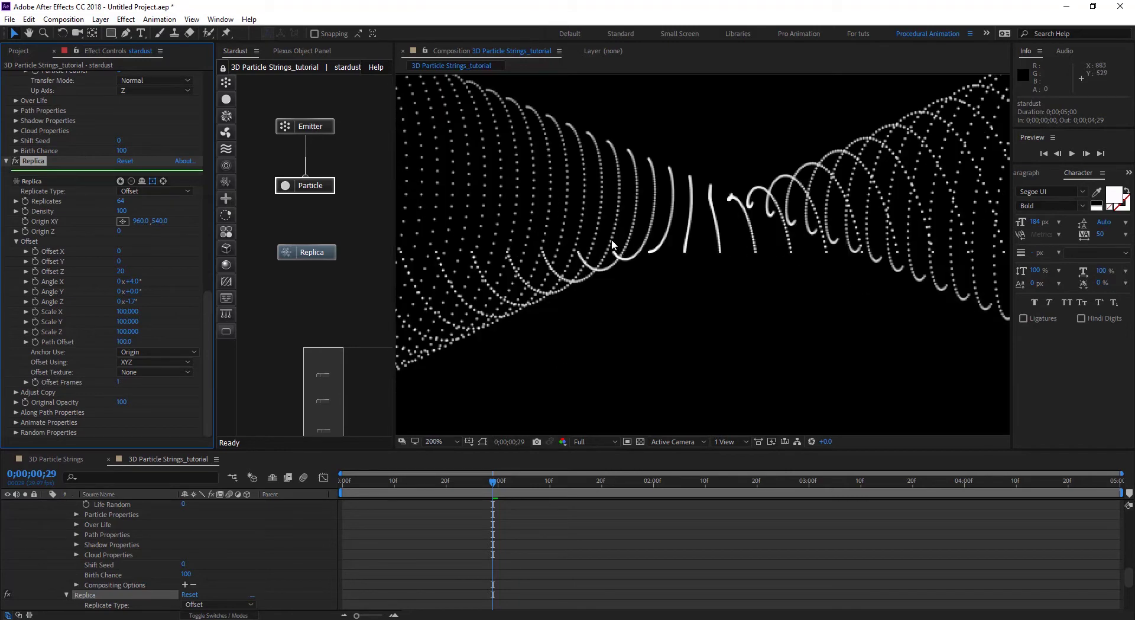
scroll(547, 225, up, 1)
drag(547, 225, 633, 286)
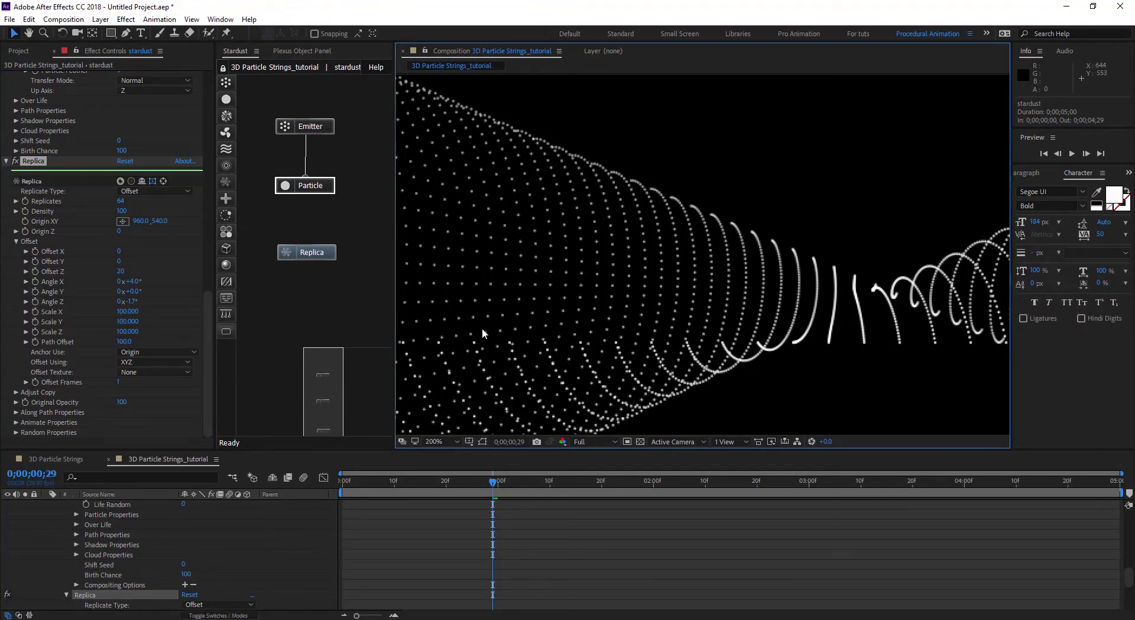
drag(481, 329, 664, 255)
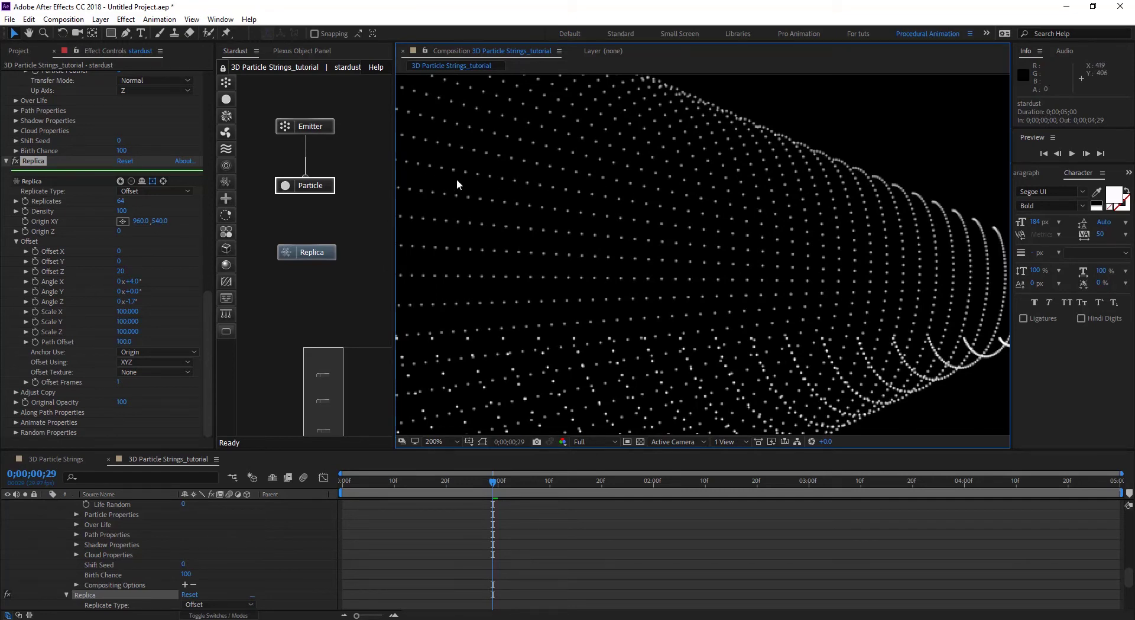
drag(565, 165, 504, 198)
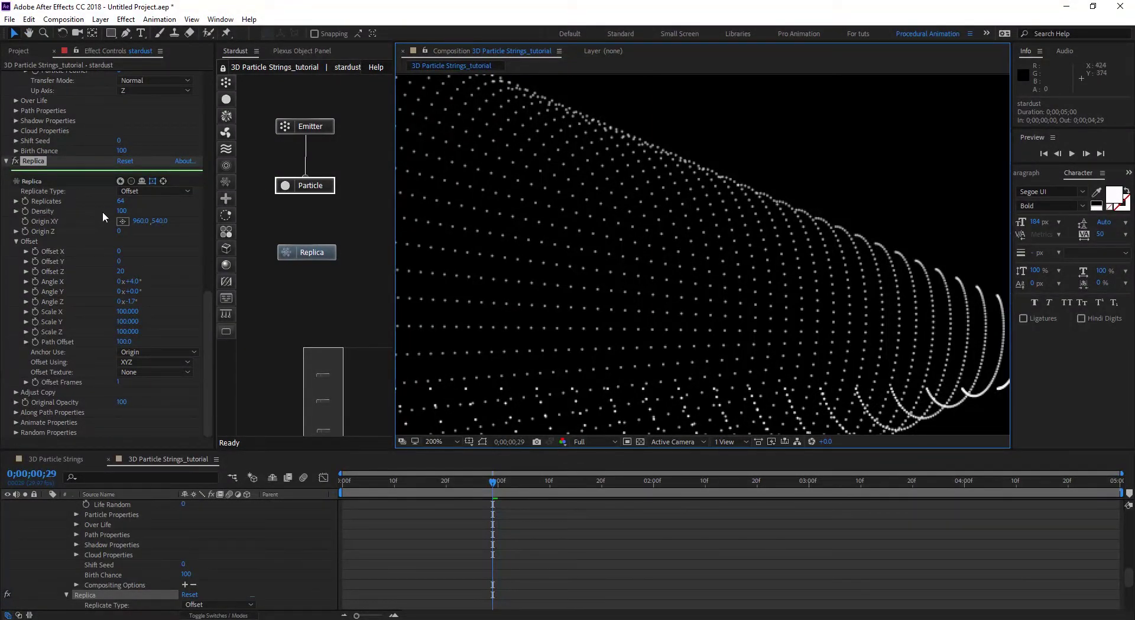
Raise the Replica Density to 1160, zooming in to check the thicker strings
drag(122, 210, 146, 204)
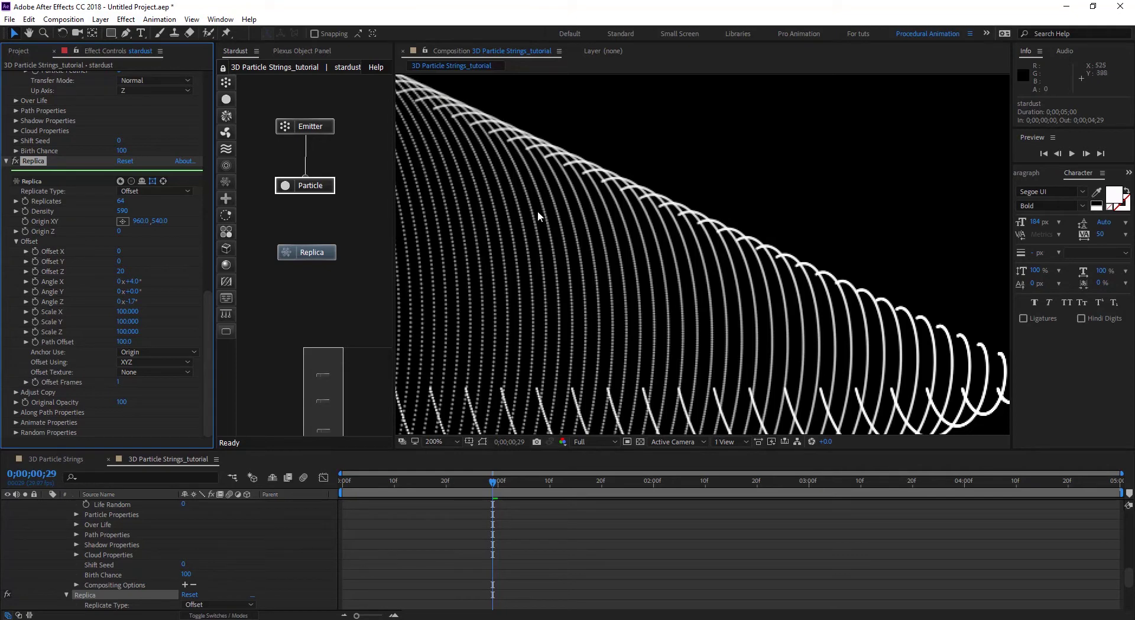
key(period)
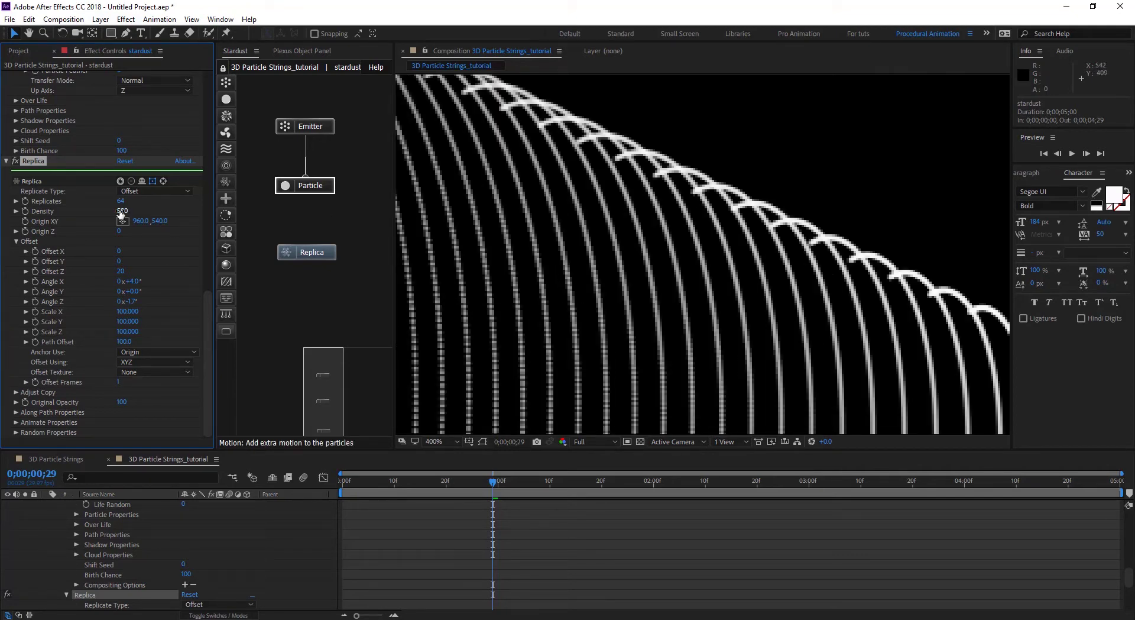
drag(122, 210, 147, 200)
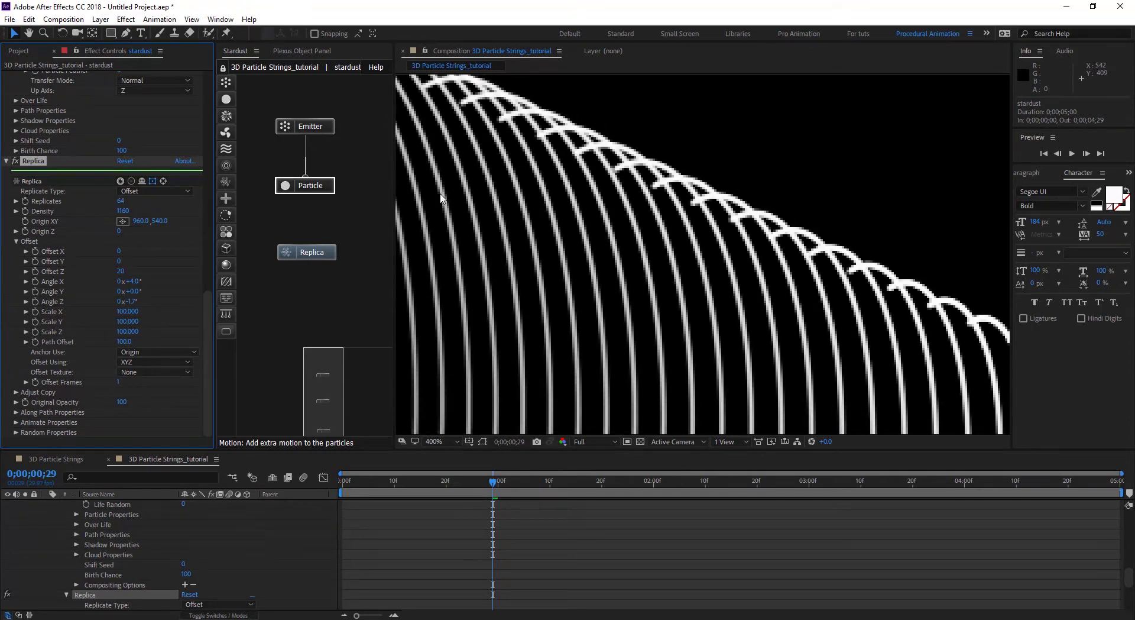
scroll(699, 172, down, 4)
drag(698, 172, 638, 234)
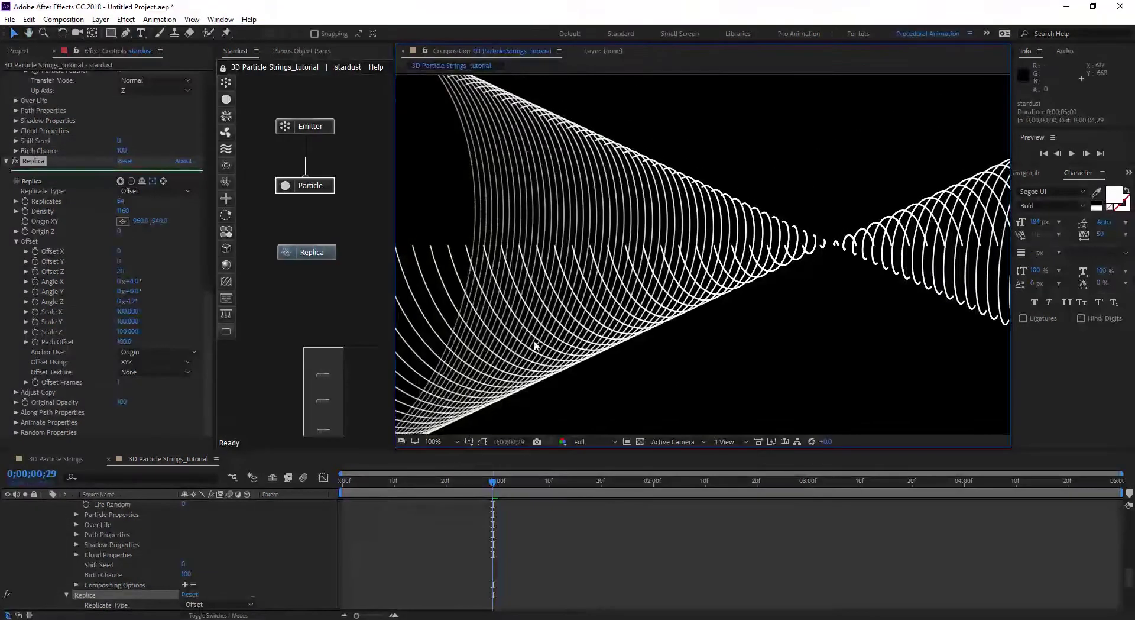
Add a Transform node wired after Replica in the Stardust graph and select it
click(207, 320)
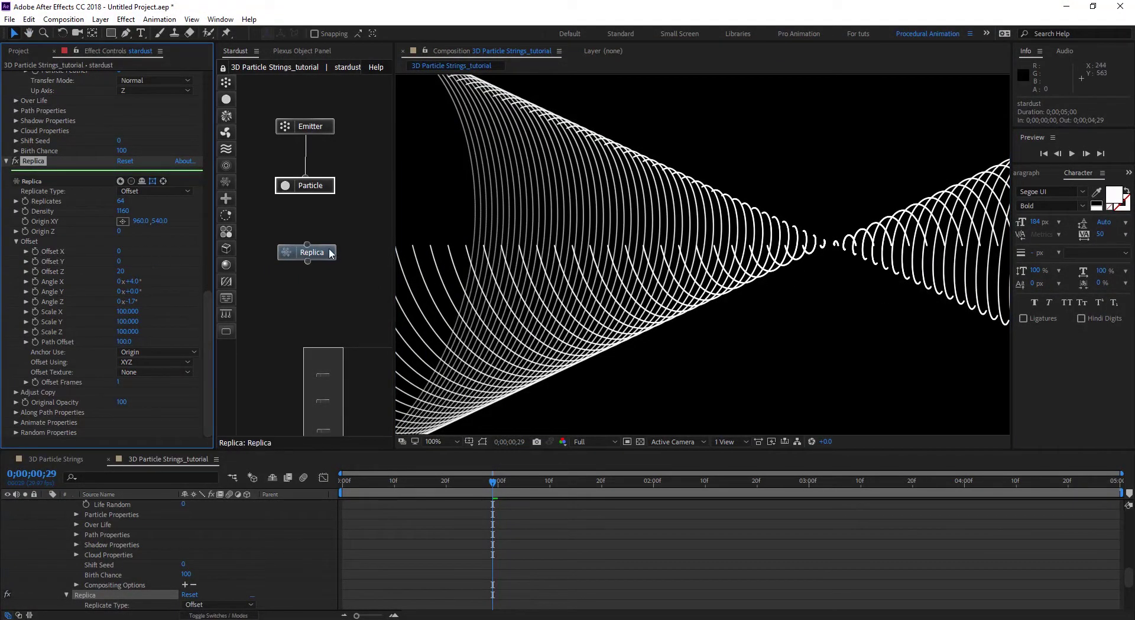
drag(226, 198, 310, 297)
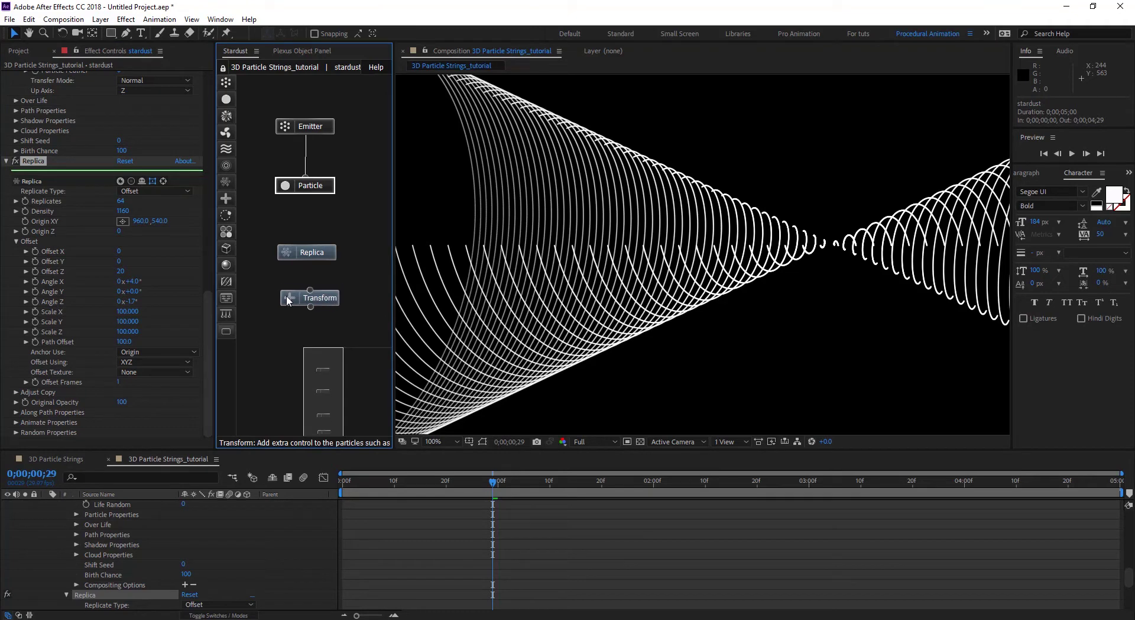
scroll(599, 201, down, 2)
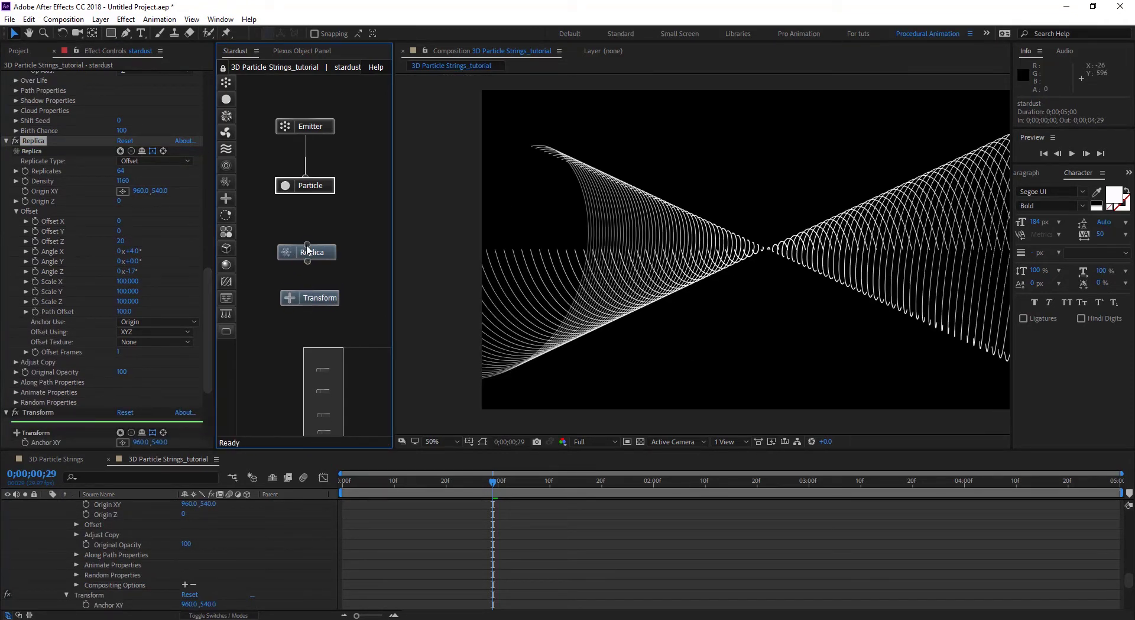
drag(306, 244, 393, 209)
drag(310, 187, 310, 187)
click(340, 299)
Set Transform Position Y 467, Position Z -960, Rotation X 43° and Rotation Y -33°
scroll(66, 294, down, 3)
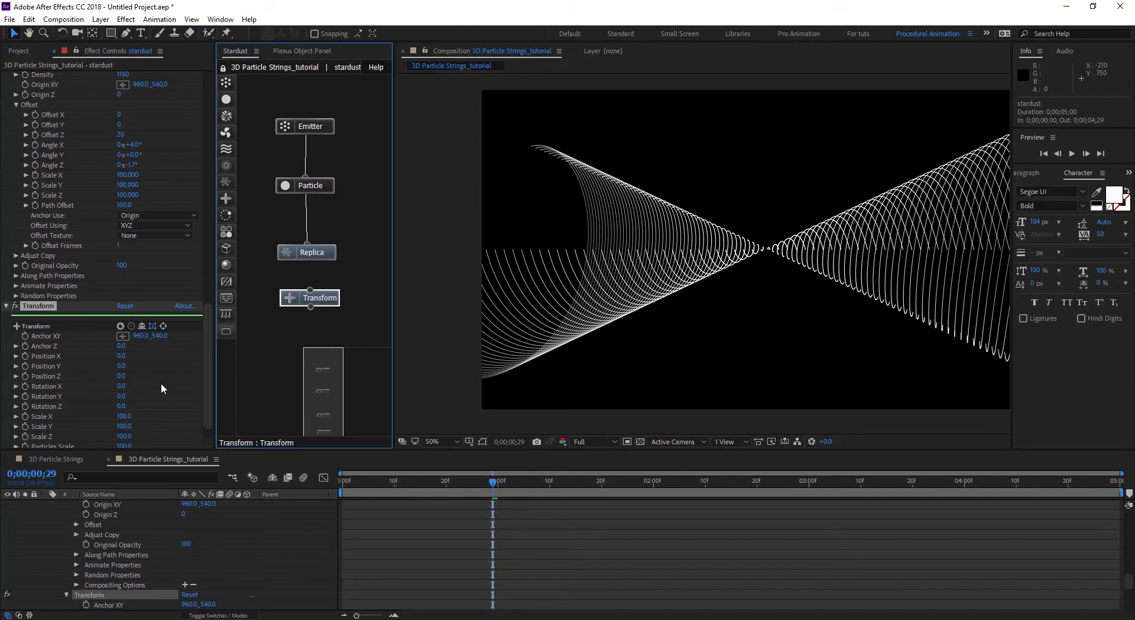
click(120, 367)
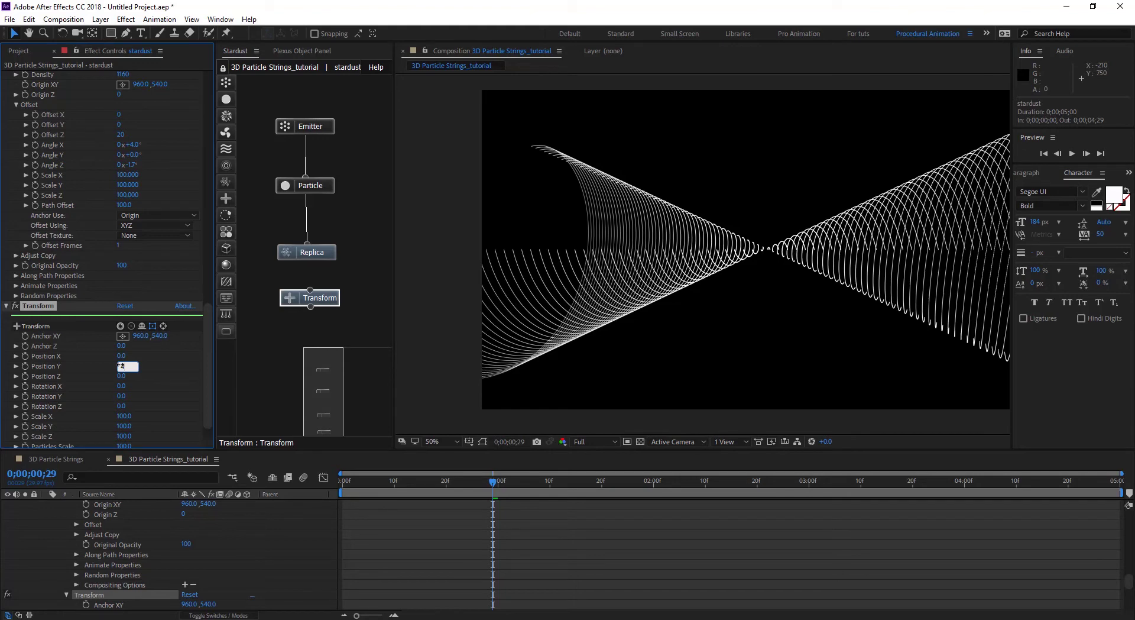
key(Return)
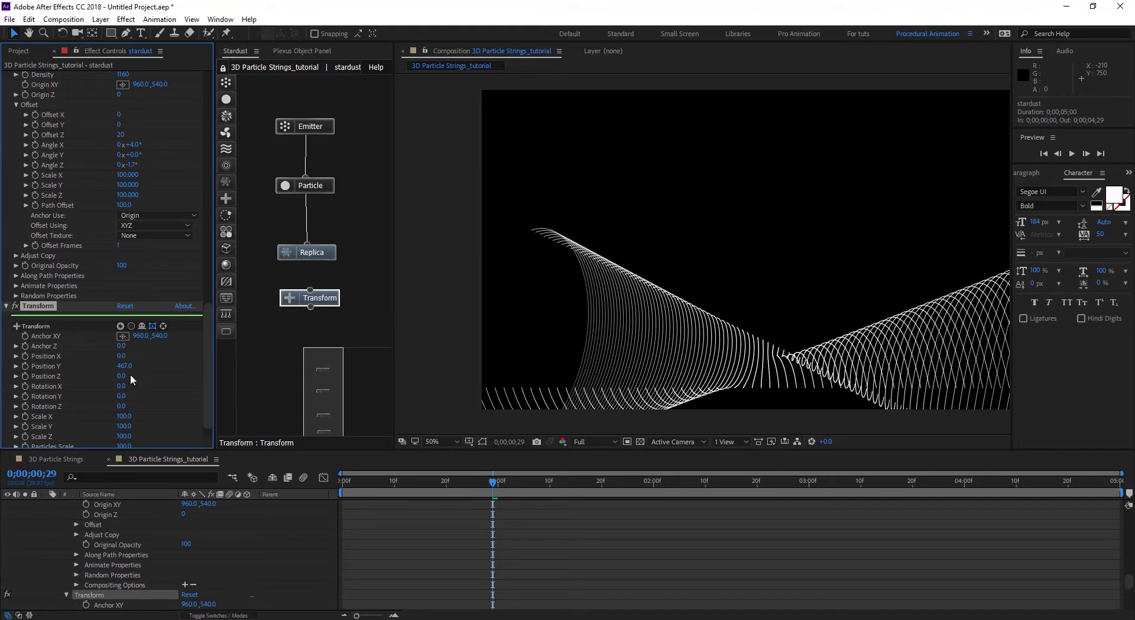
click(121, 376)
text(-960)
key(Return)
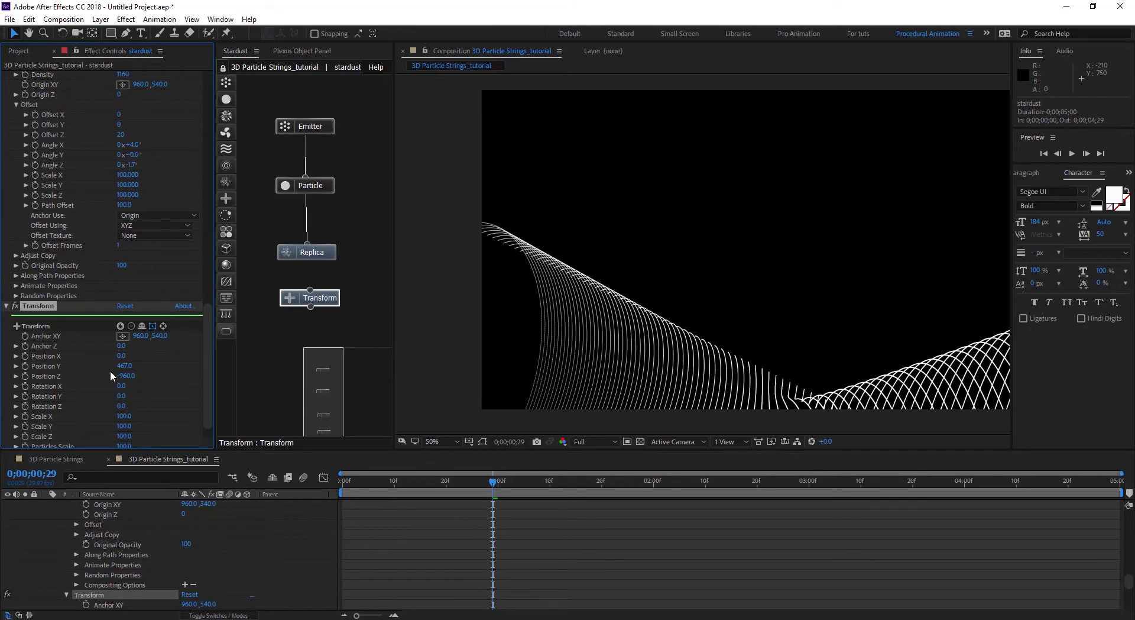
click(121, 387)
text(-120)
key(Return)
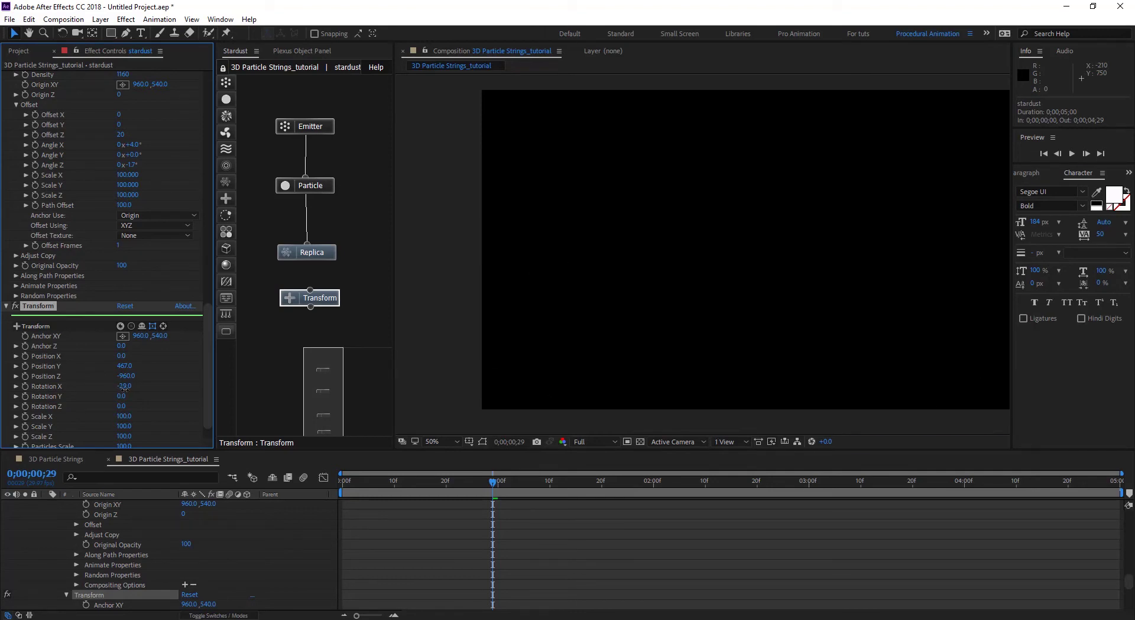
drag(125, 387, 160, 384)
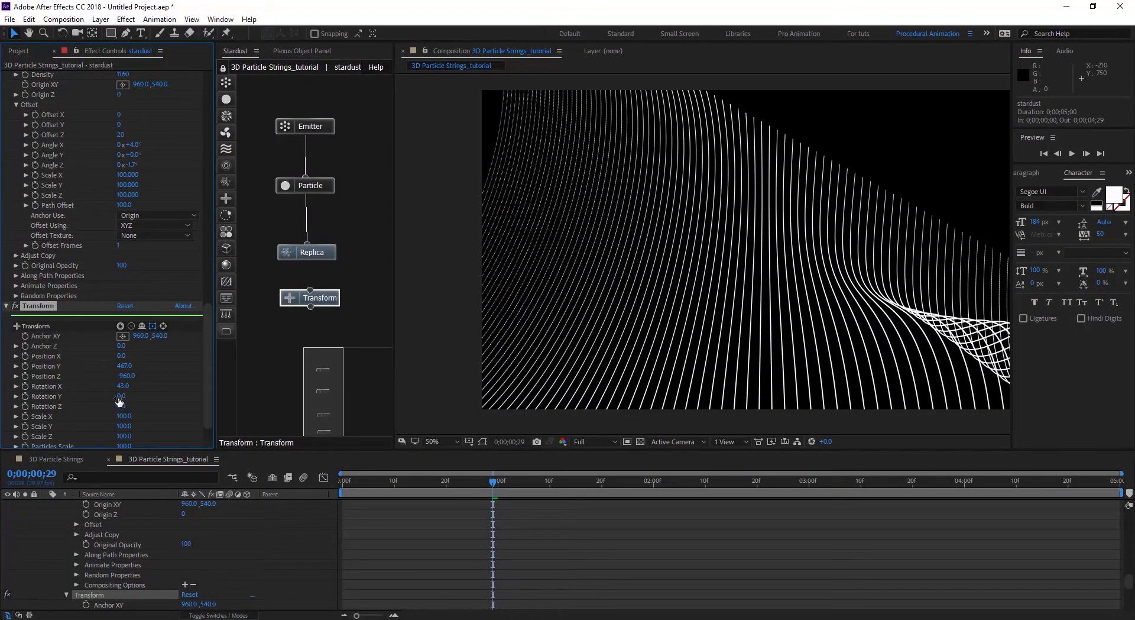
drag(114, 397, 91, 390)
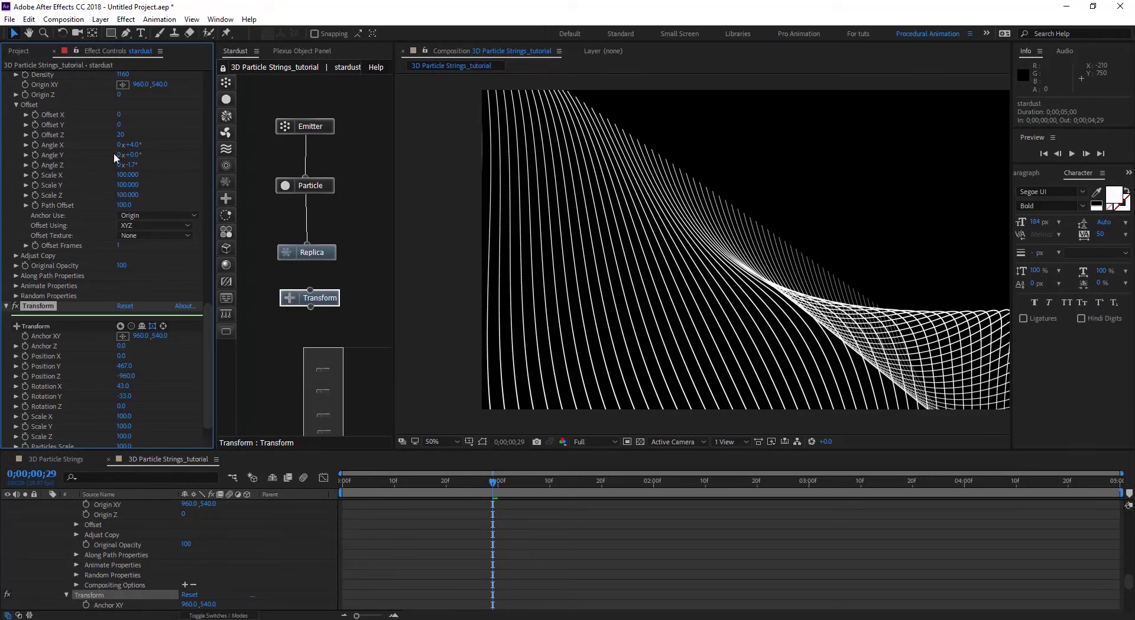
Scrub Replica Origin Z to 501 and pan the composition view left
scroll(87, 210, up, 3)
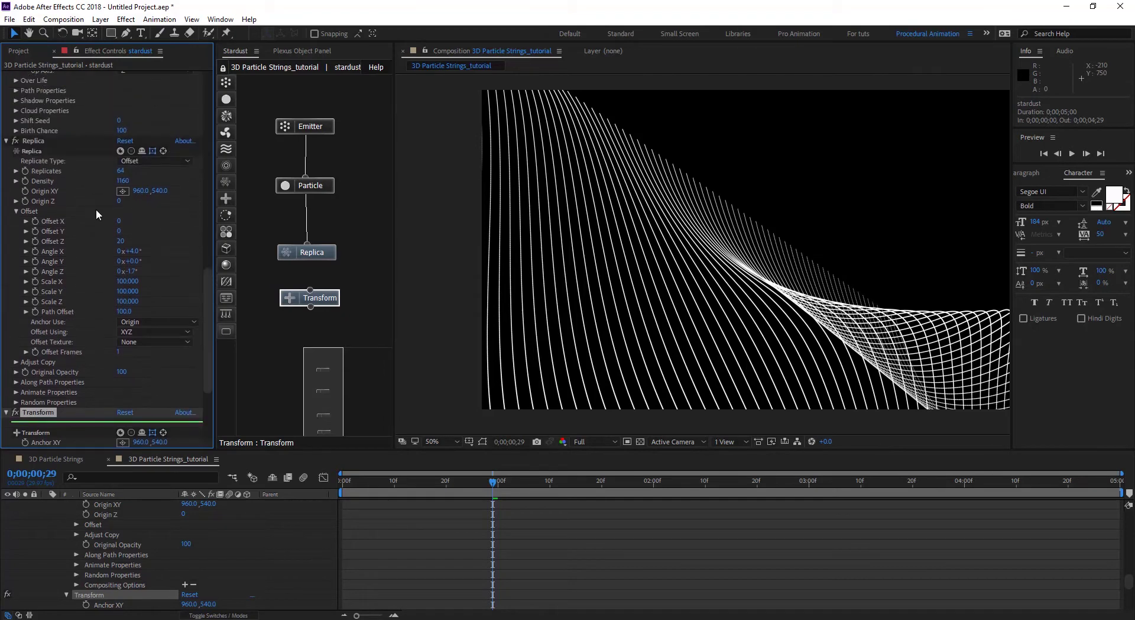
drag(118, 201, 434, 225)
key(h)
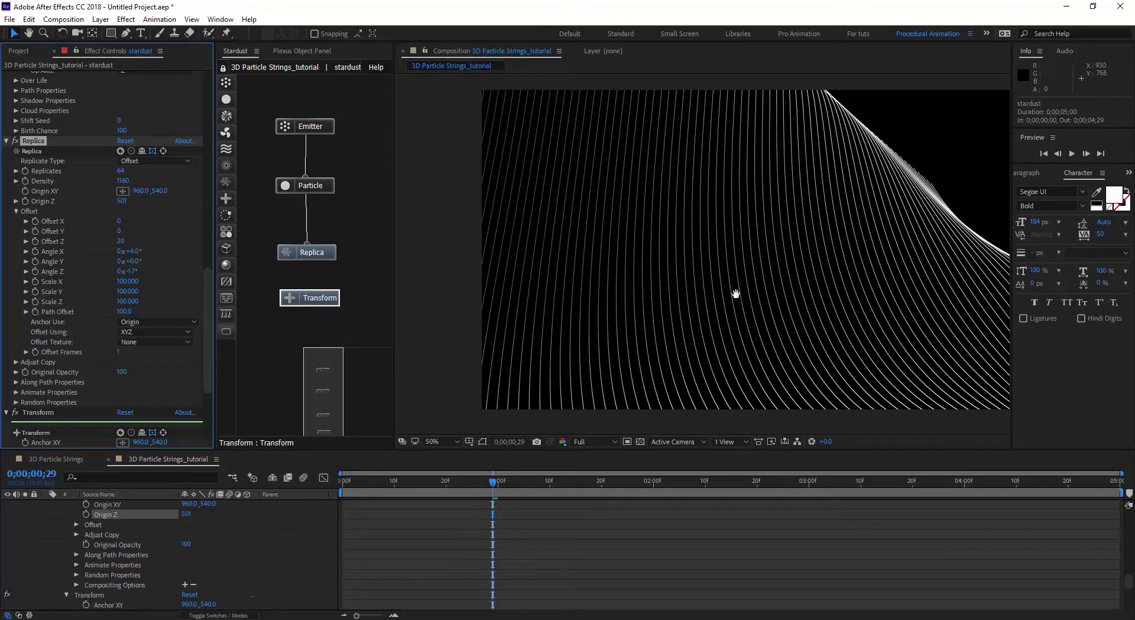
drag(736, 293, 685, 296)
key(v)
click(442, 434)
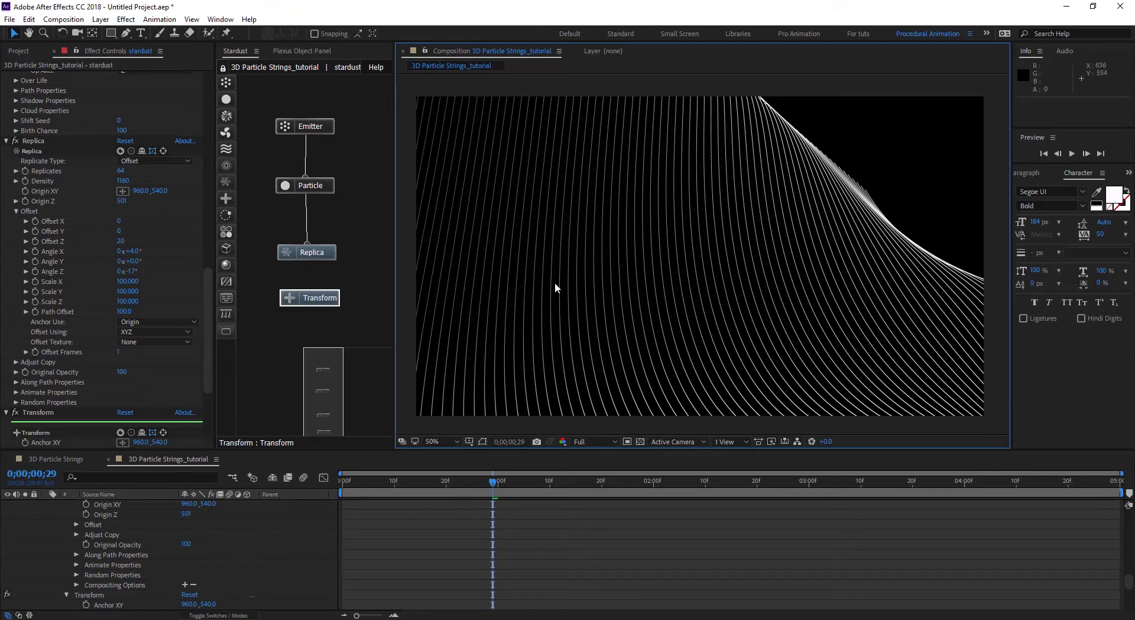
Collapse the Replica and Particle settings, then expand the Replica node's Along Path Properties
click(7, 141)
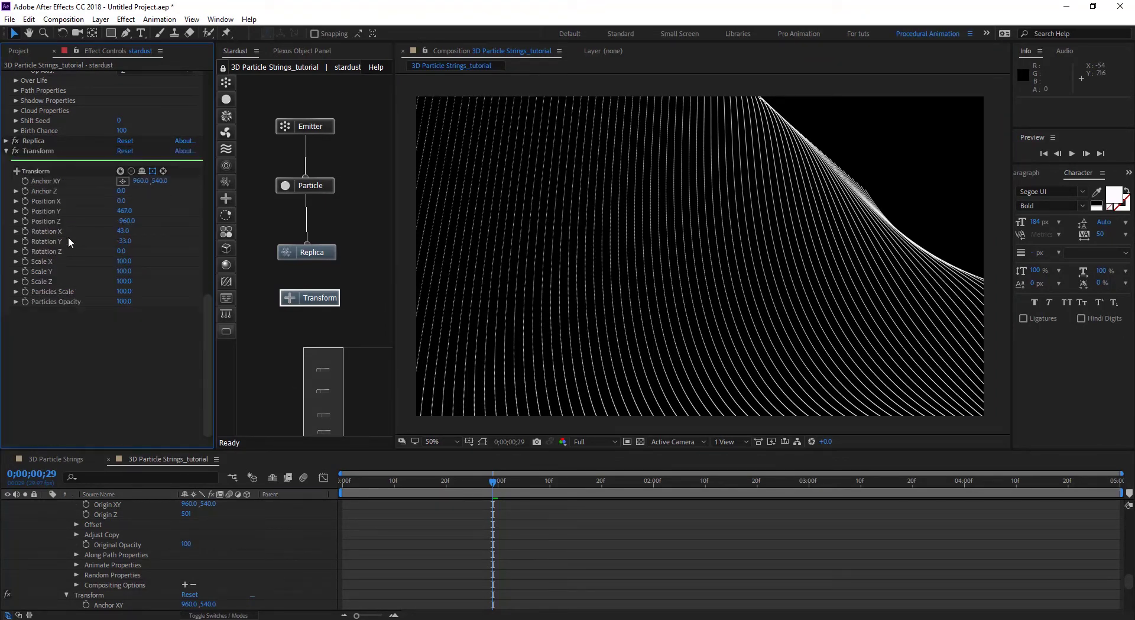
scroll(69, 236, up, 5)
click(7, 122)
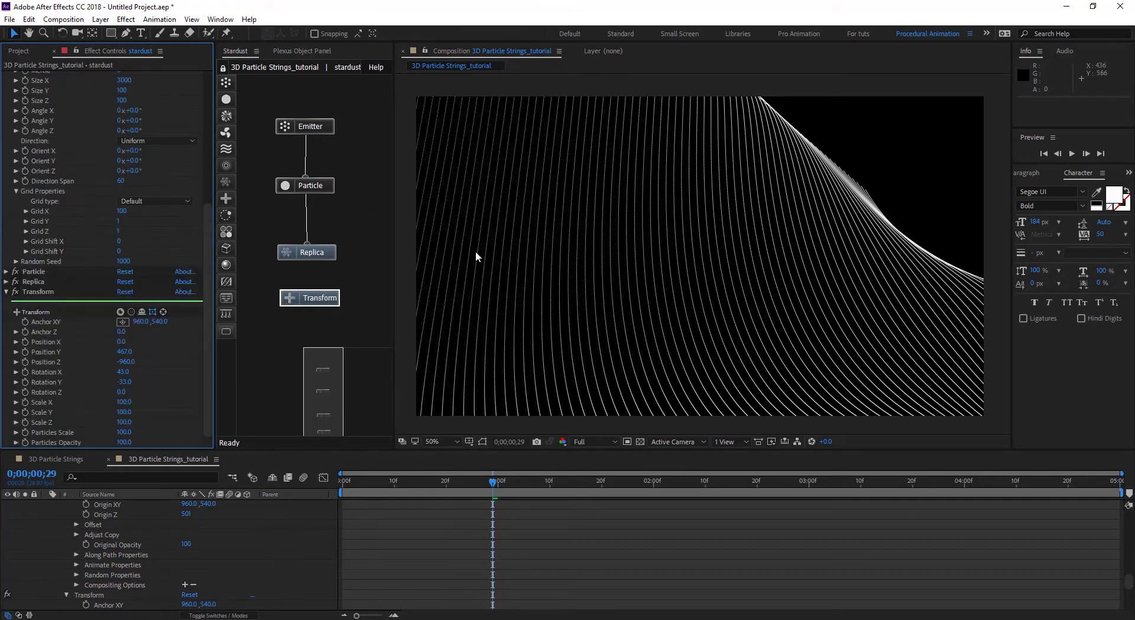
click(330, 252)
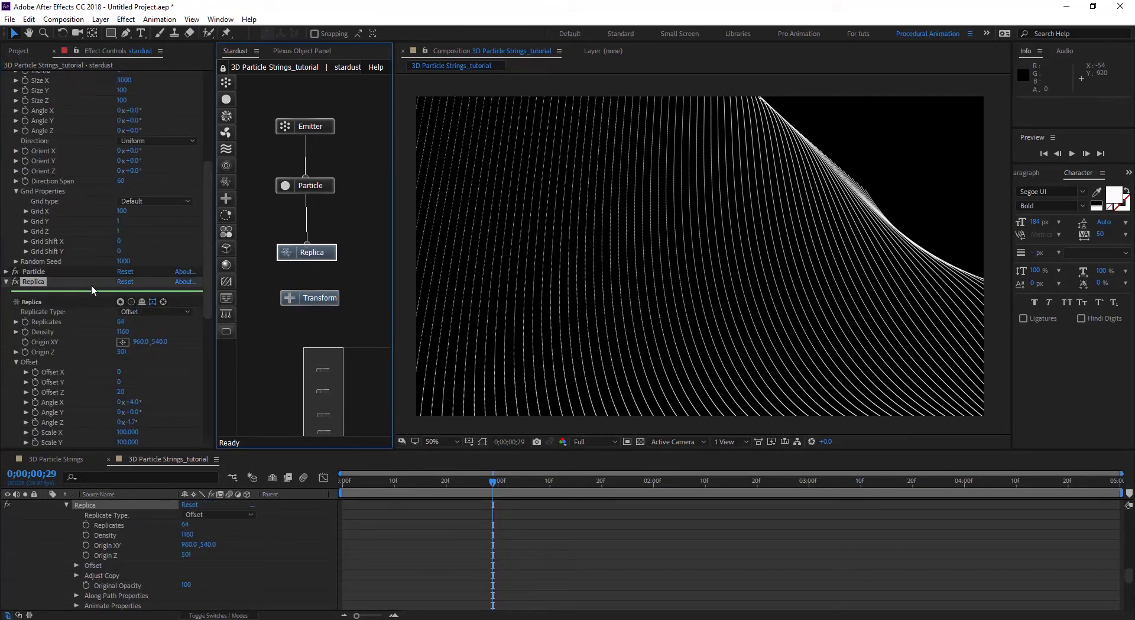
scroll(91, 285, down, 4)
scroll(53, 270, down, 2)
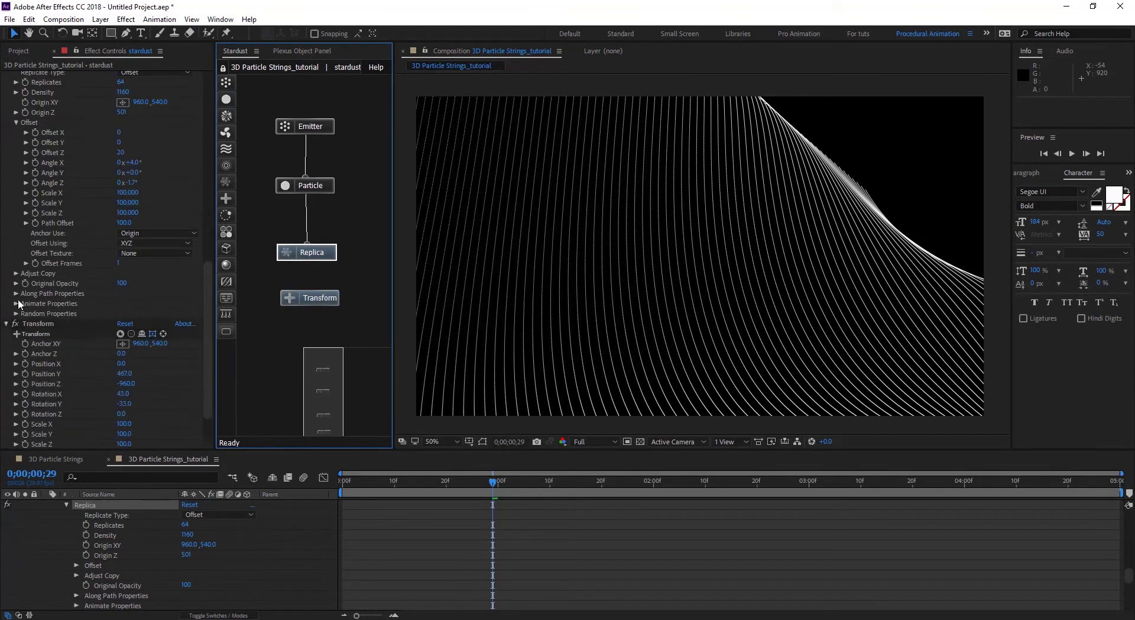
click(16, 293)
Apply the blue Color 04 gradient preset to the along-path Color
scroll(59, 183, down, 7)
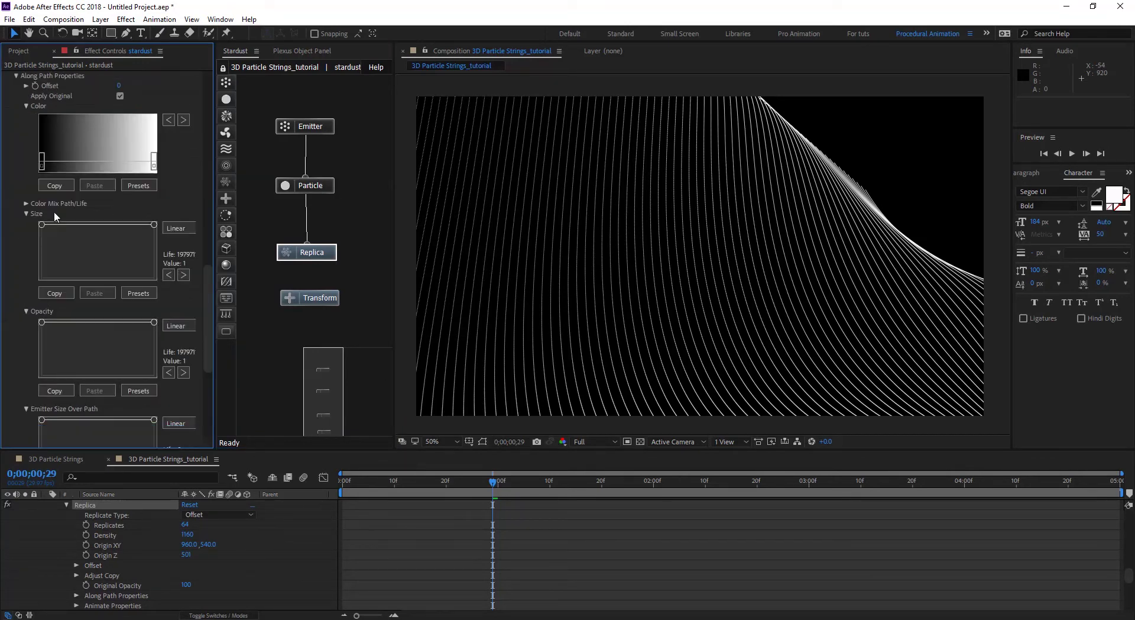
click(146, 158)
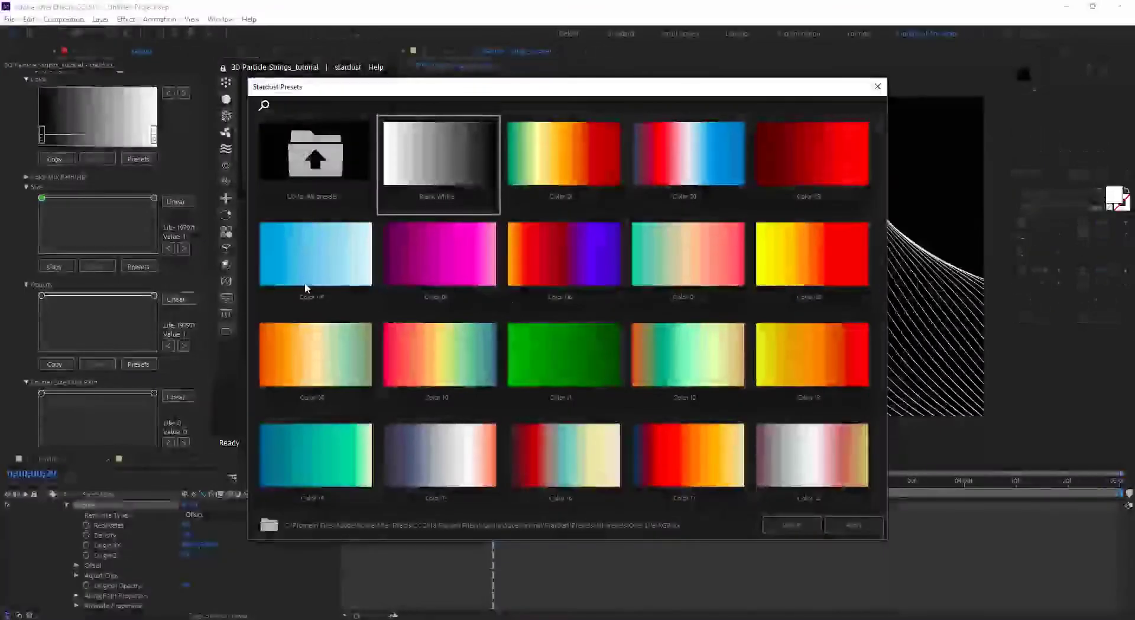
click(306, 283)
click(853, 524)
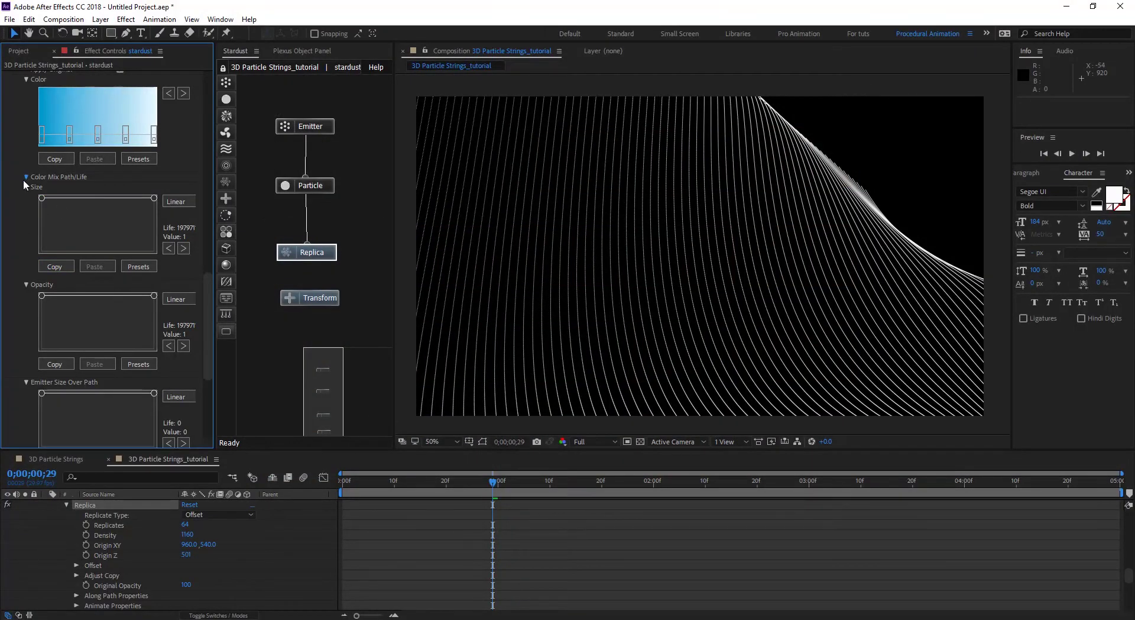
Pull both Color Mix Path/Life curve points down to zero
click(25, 177)
drag(43, 190, 26, 254)
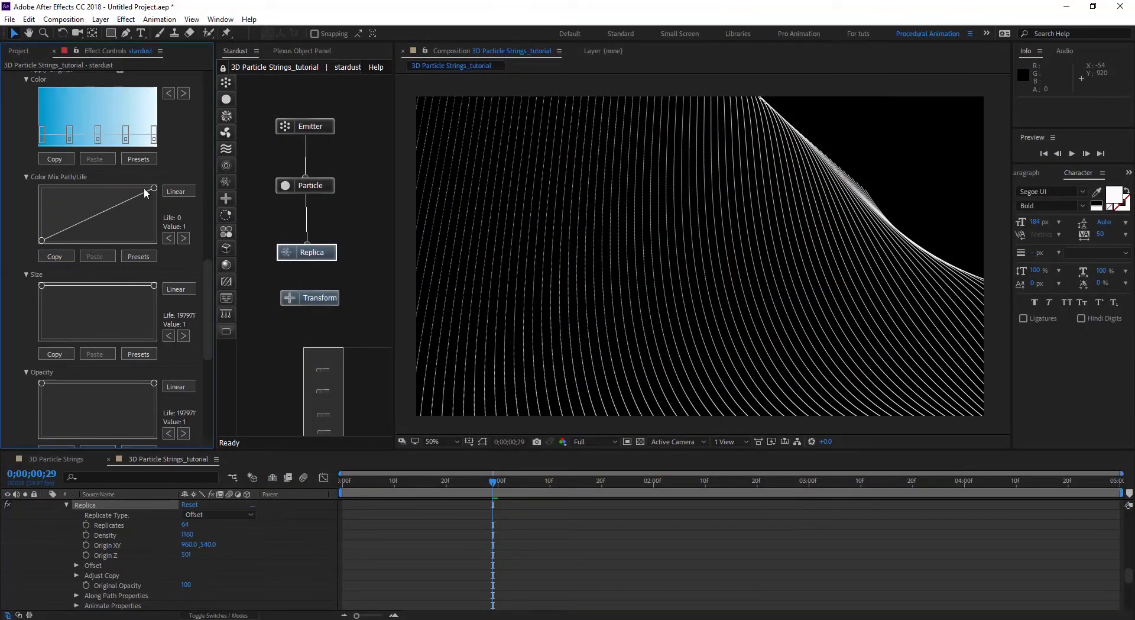
drag(152, 188, 168, 250)
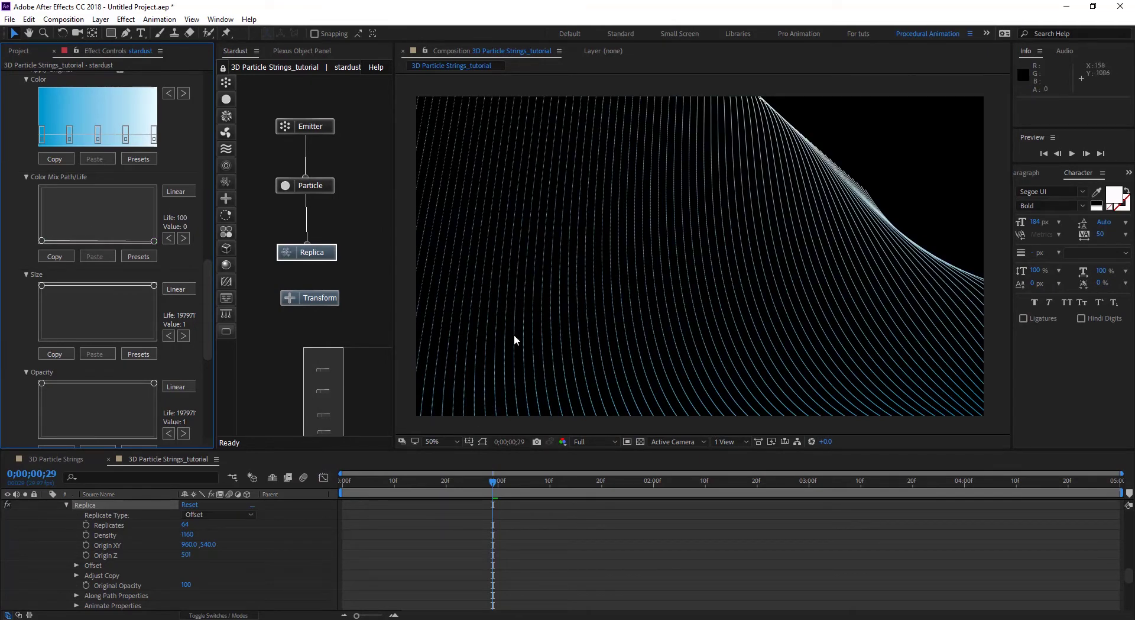
Zoom the viewer to 100% and type 3000 as the Replica node's Density
key(period)
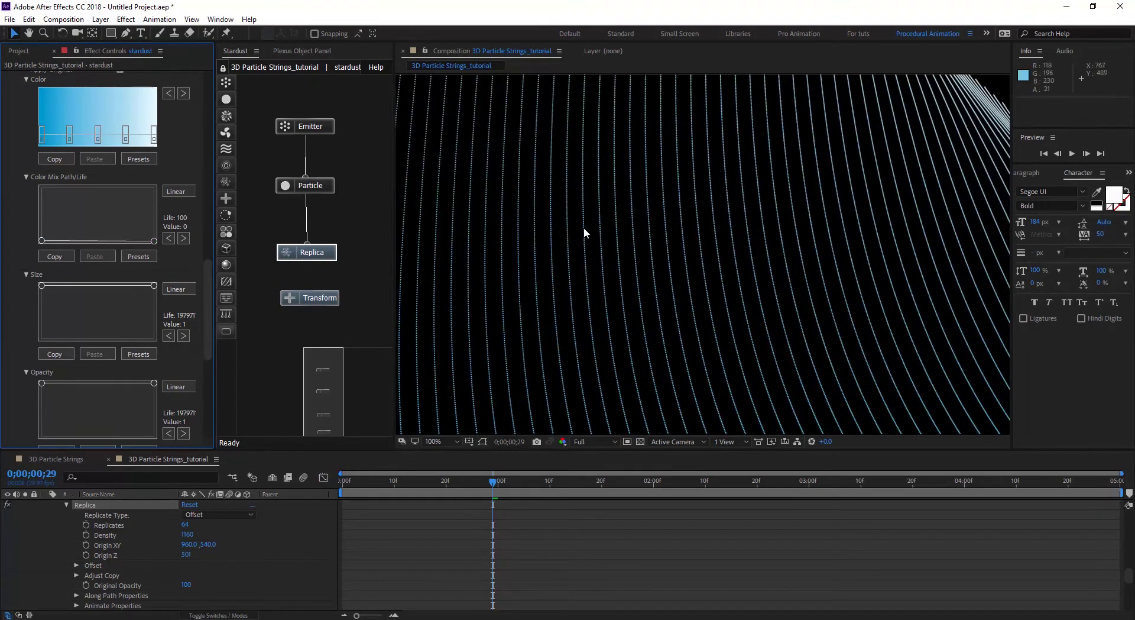
scroll(583, 227, up, 1)
click(317, 255)
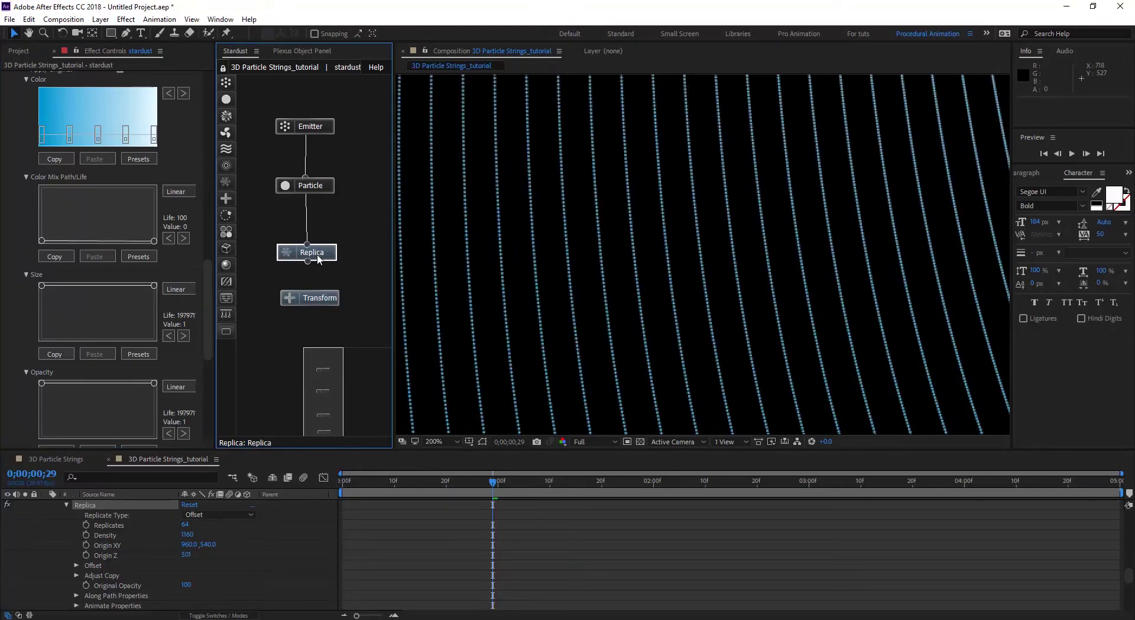
drag(126, 128, 137, 127)
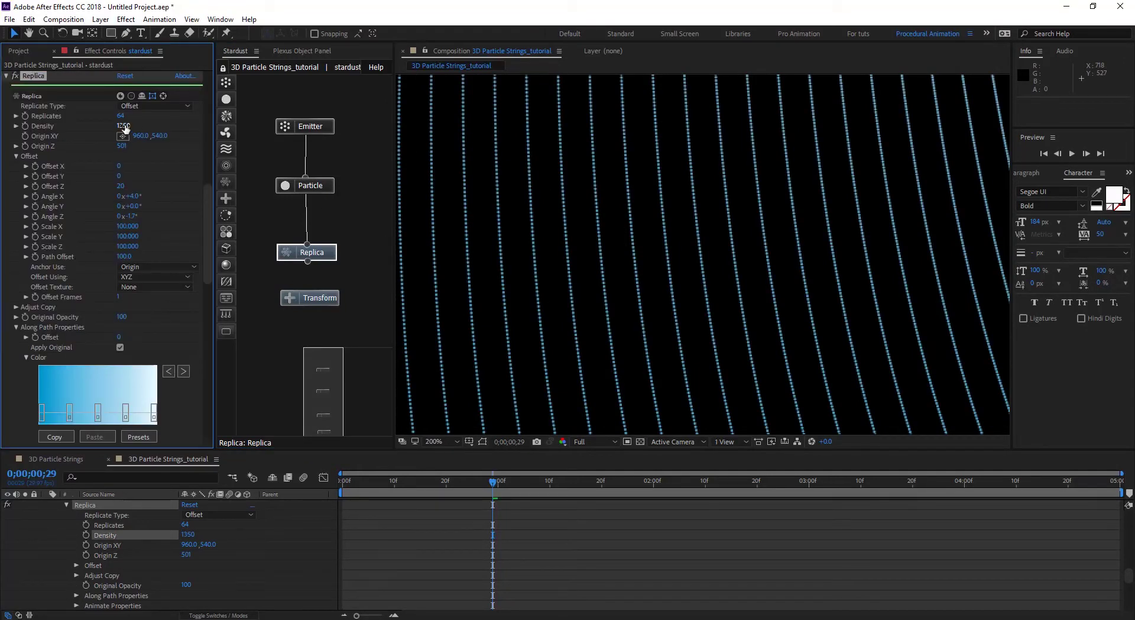
click(125, 126)
text(3000)
key(Return)
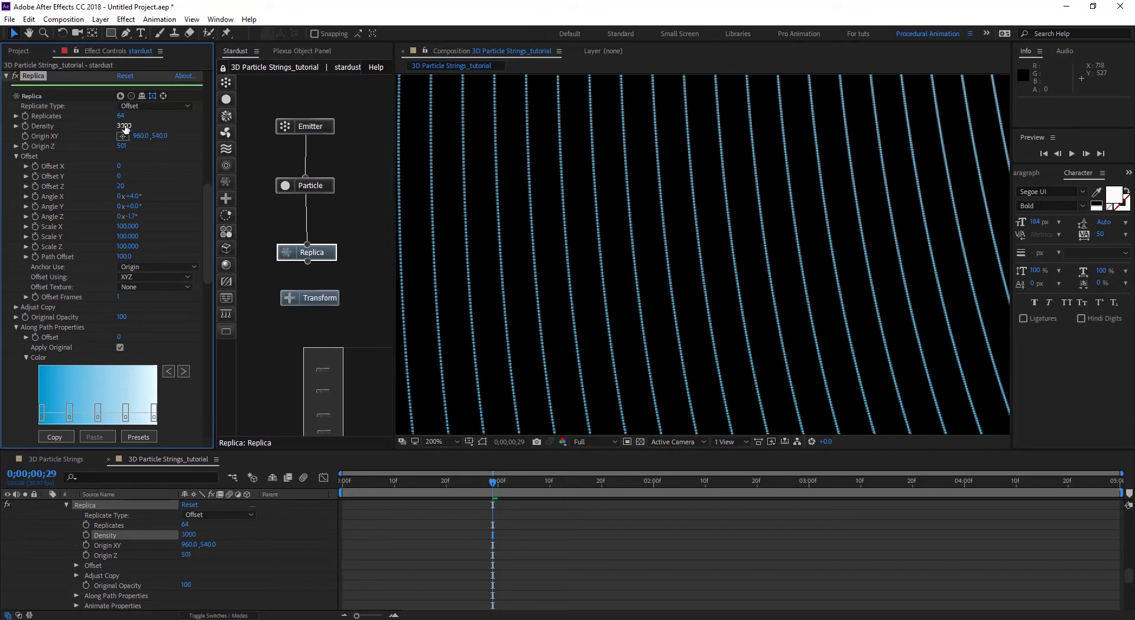
scroll(610, 316, down, 1)
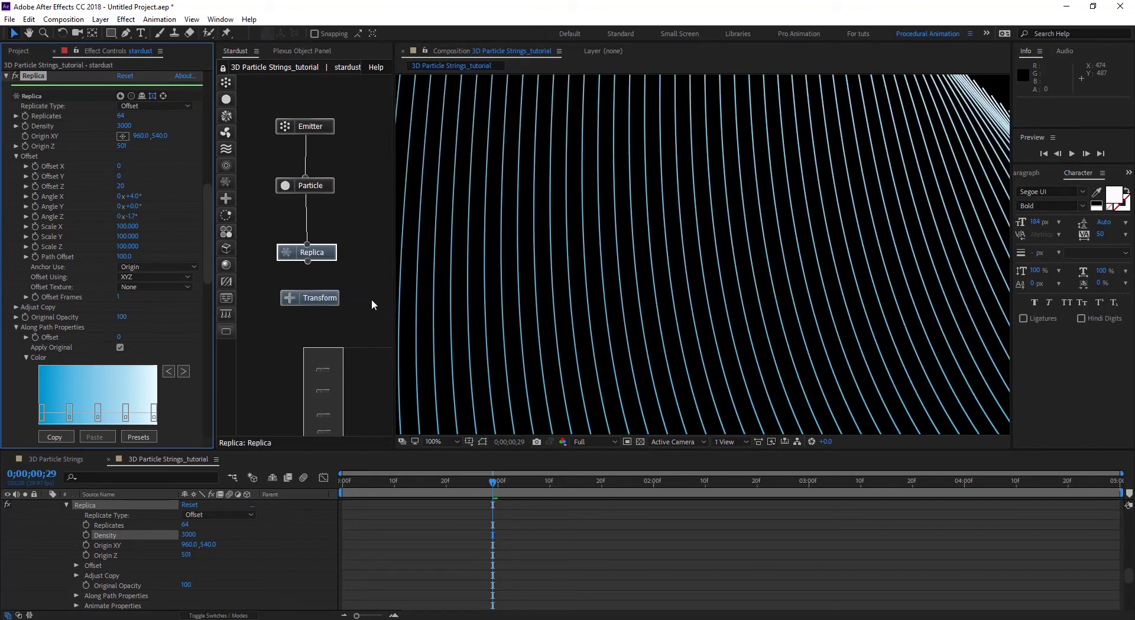
scroll(87, 210, down, 3)
scroll(9, 304, down, 3)
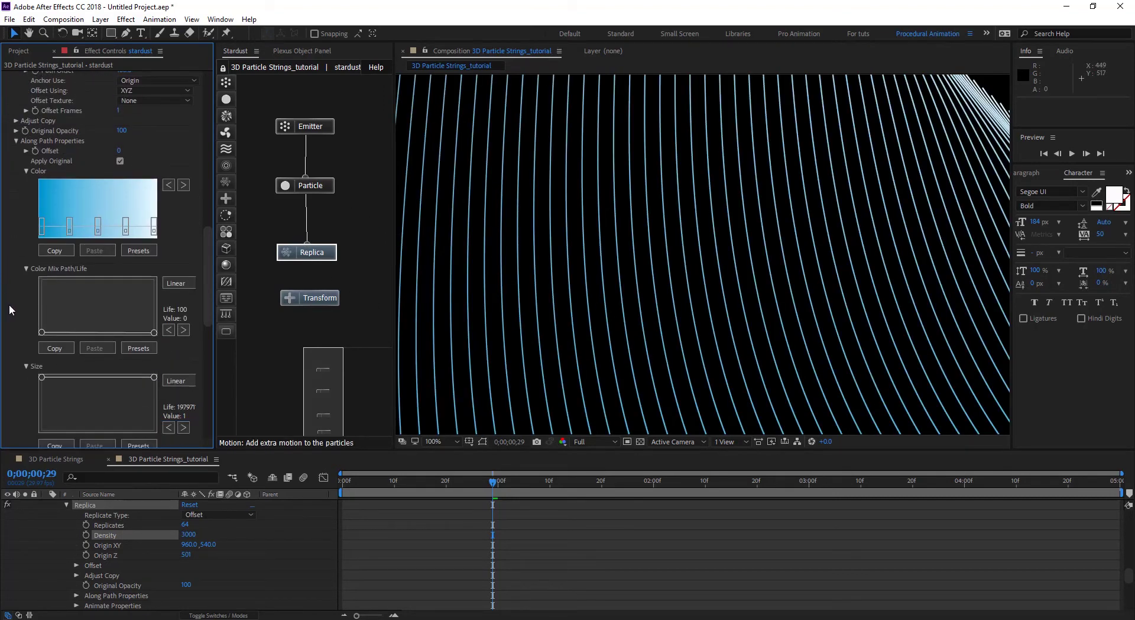
scroll(611, 220, down, 1)
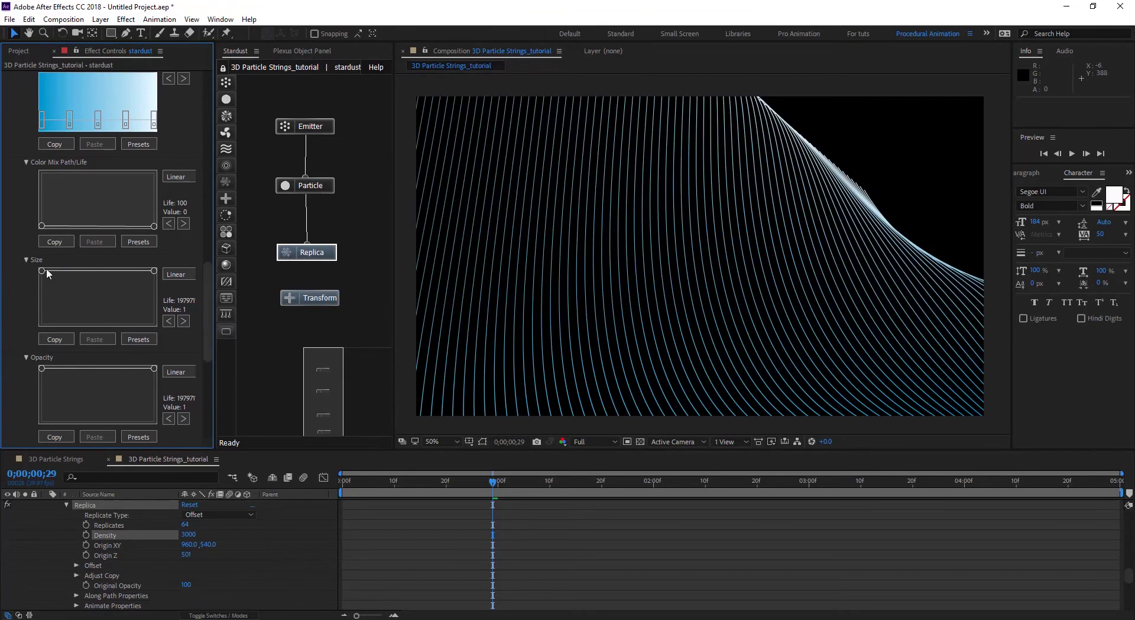
Fade the Opacity curve to zero at path end and insert Turbulence between Replica and Transform
click(98, 368)
drag(153, 369, 158, 424)
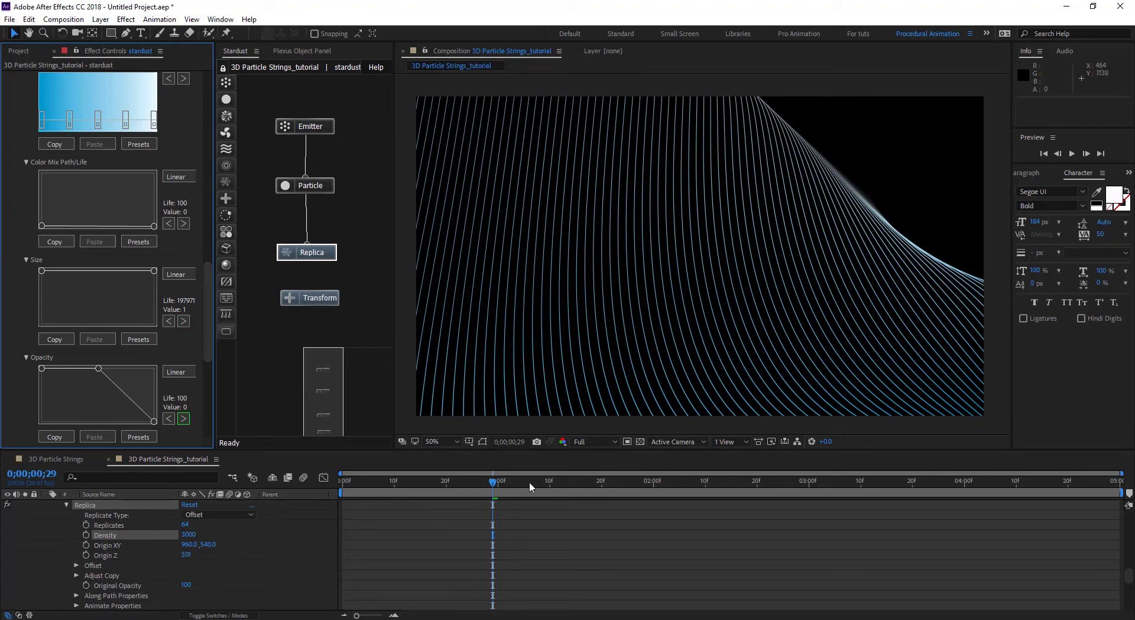
drag(531, 486, 481, 475)
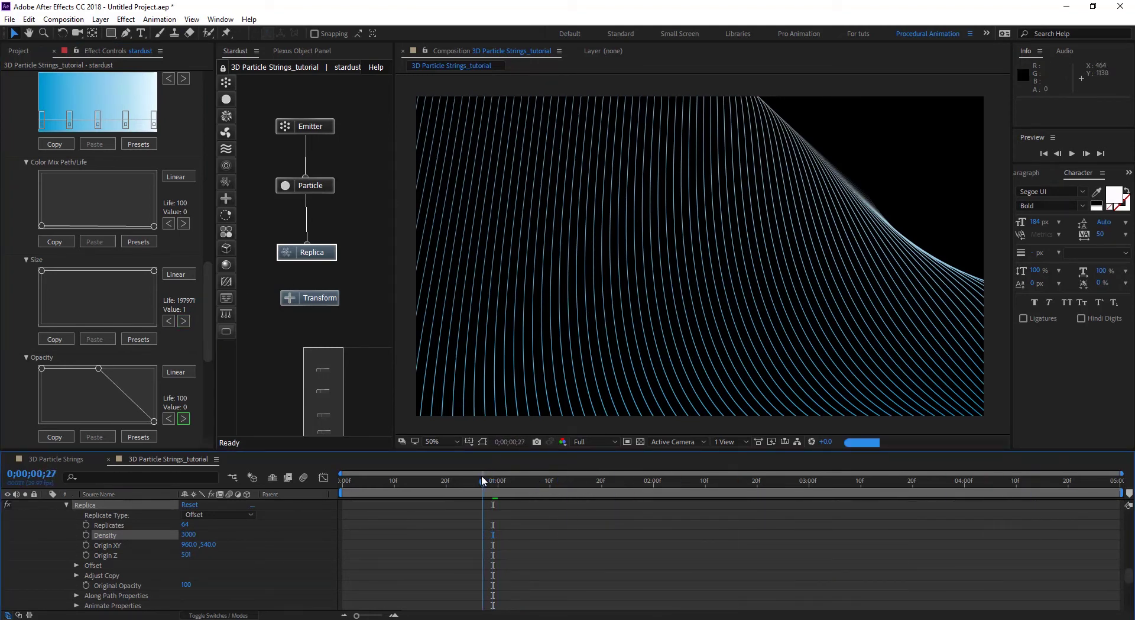
drag(226, 148, 342, 289)
Raise the turbulence Position offset and set Turbulence Type to Axis along Axis Y
scroll(88, 376, down, 5)
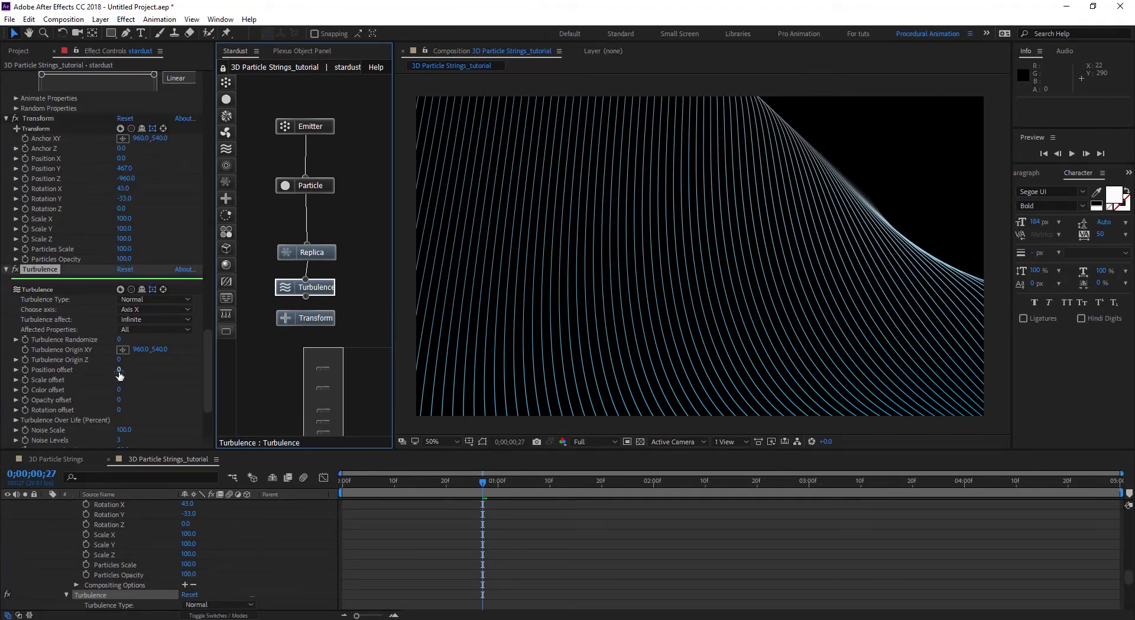
drag(119, 372, 137, 390)
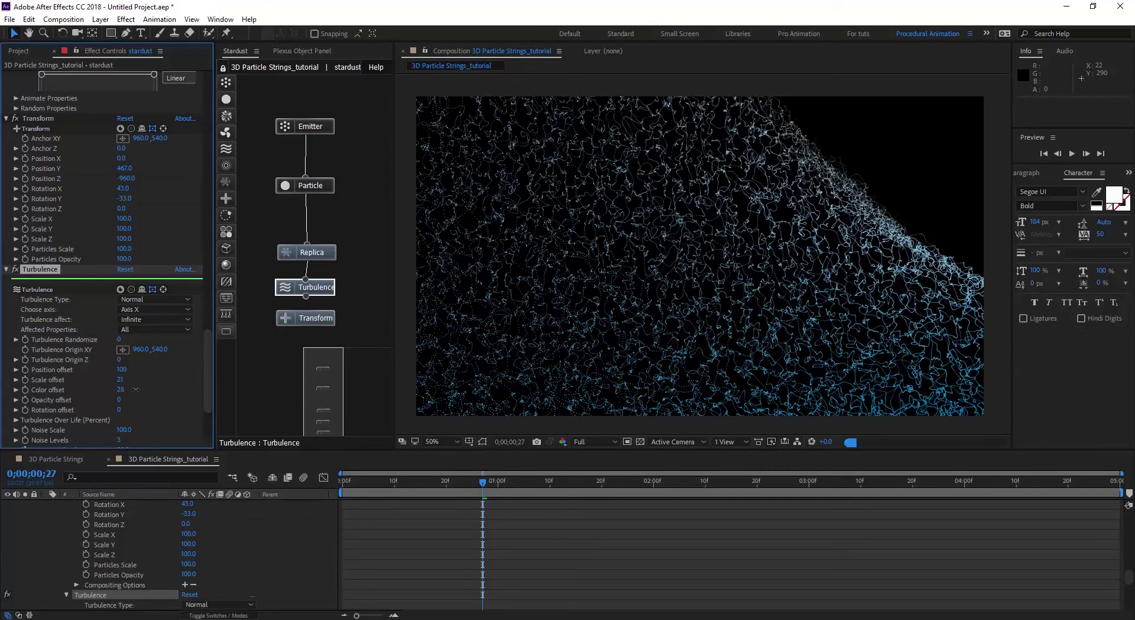
click(157, 299)
click(137, 354)
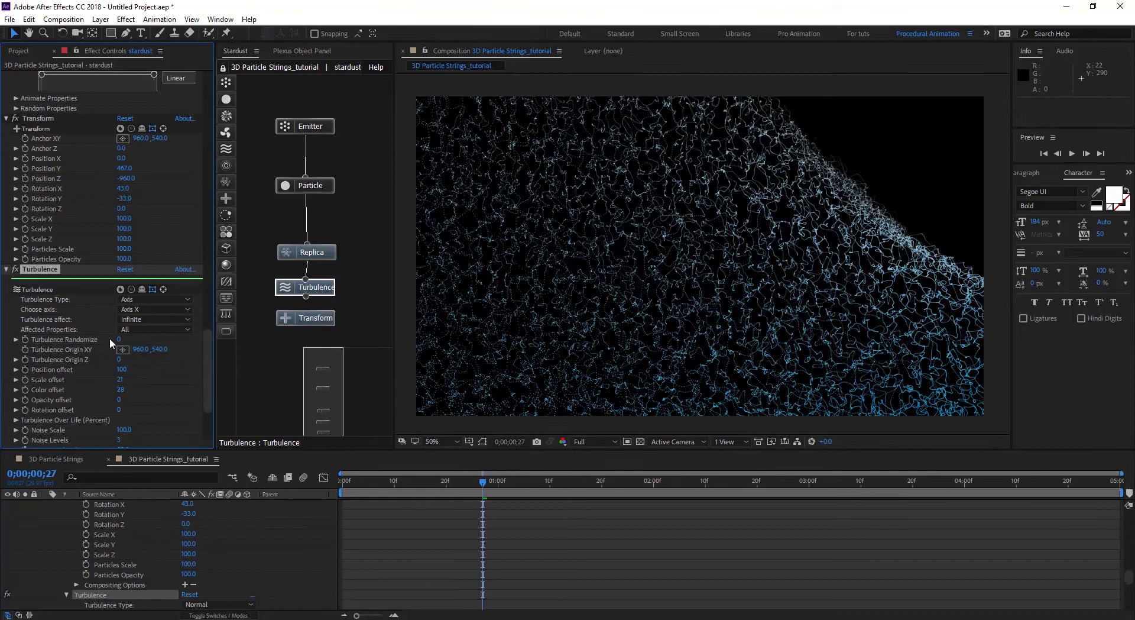
click(154, 309)
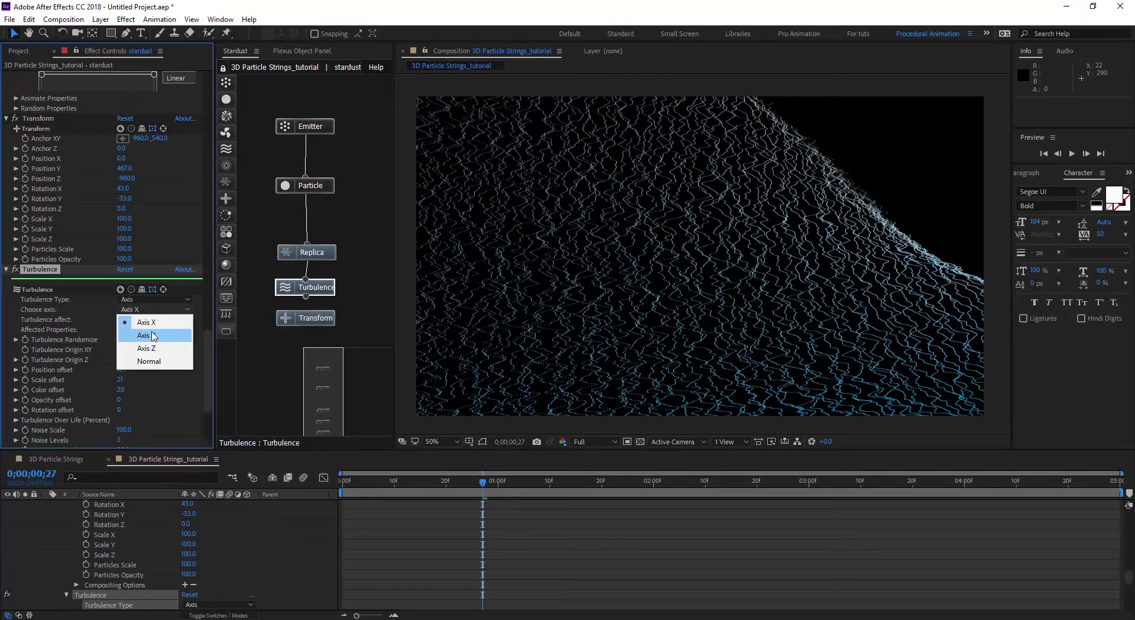
click(146, 334)
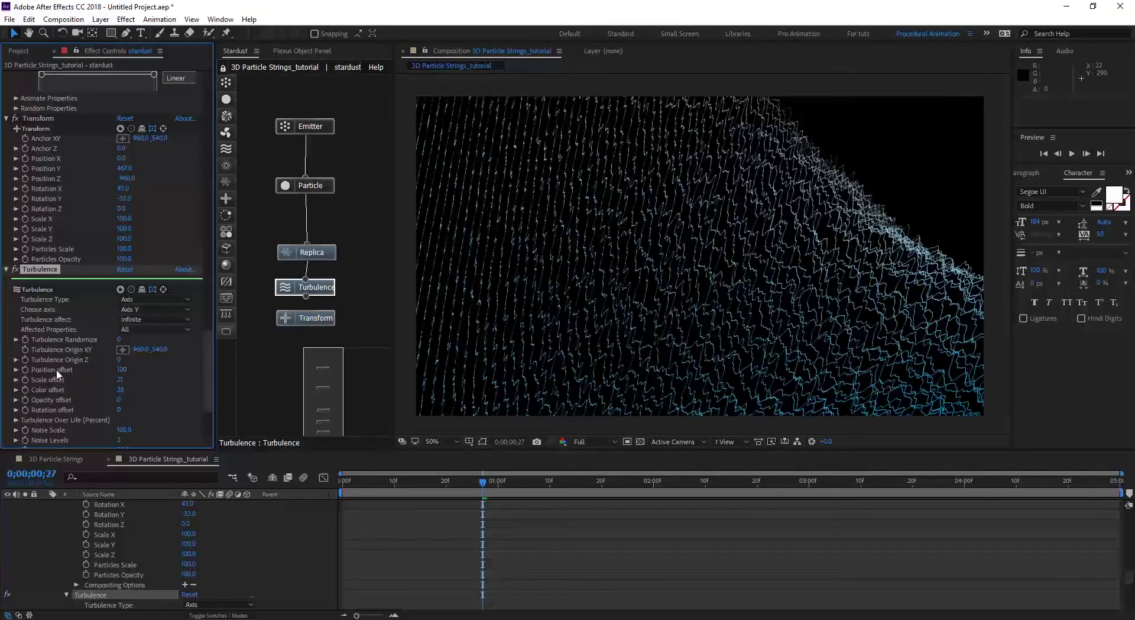
Set the turbulence Noise Scale to 1000, after first trying 570
scroll(58, 374, down, 3)
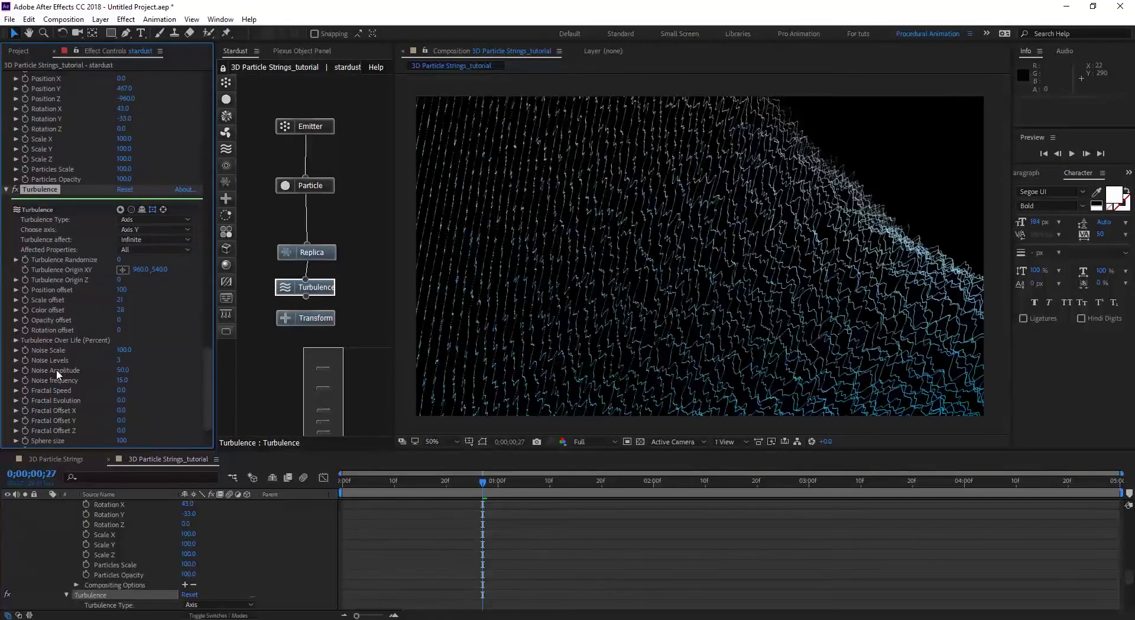
click(125, 350)
text(570)
key(Return)
click(125, 350)
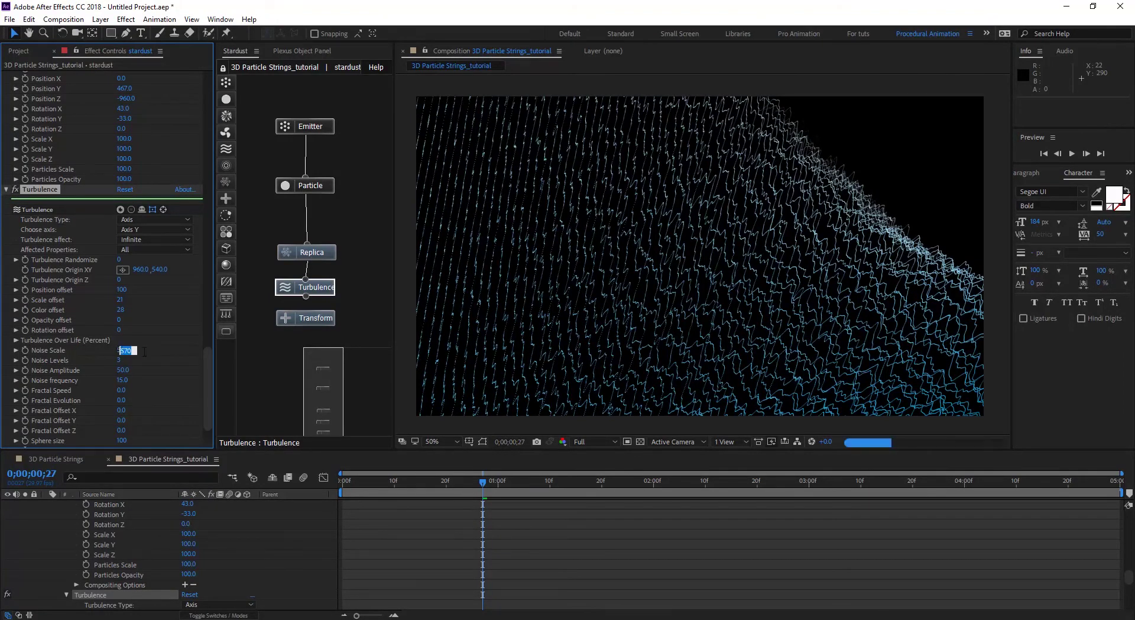
text(10)
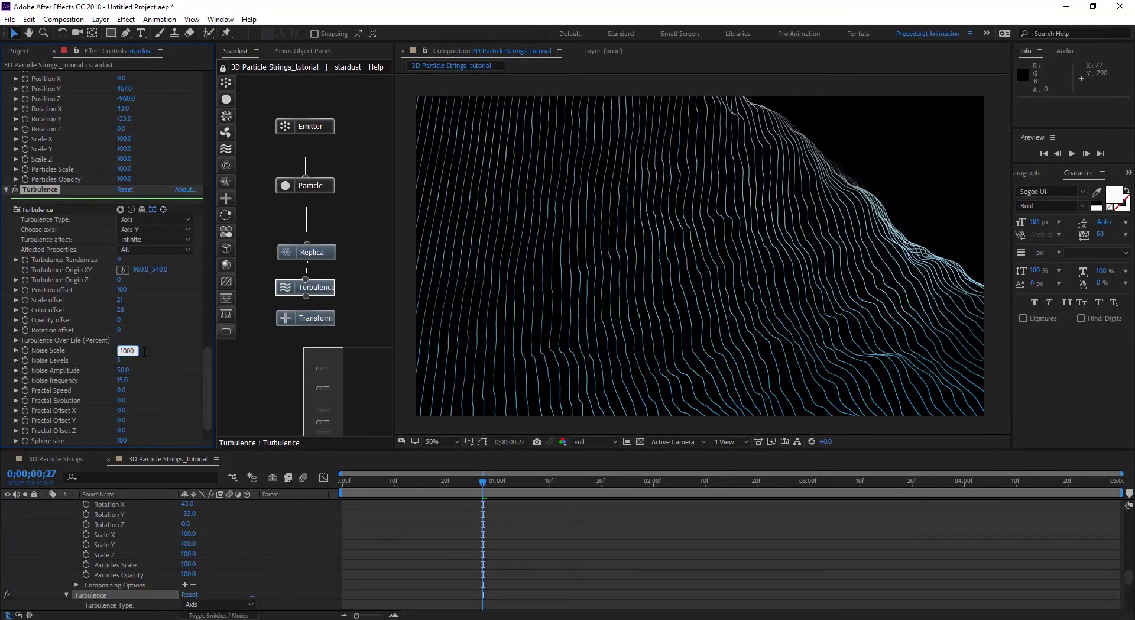
text(00)
key(Return)
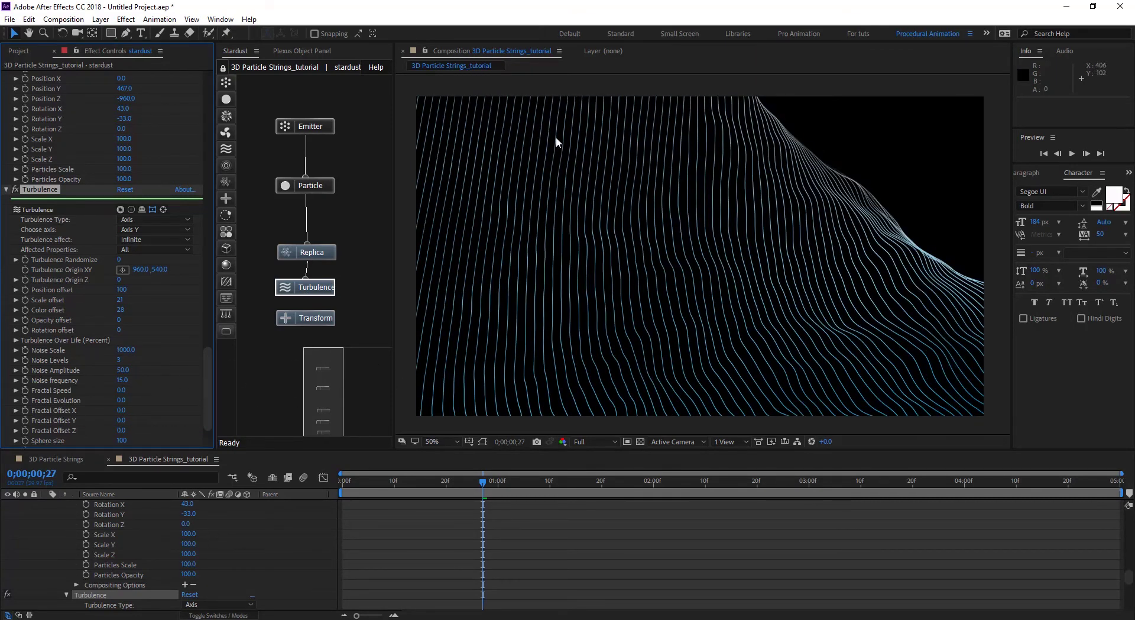
Move the playhead to about three seconds and set the viewer resolution to Auto
drag(514, 484, 805, 499)
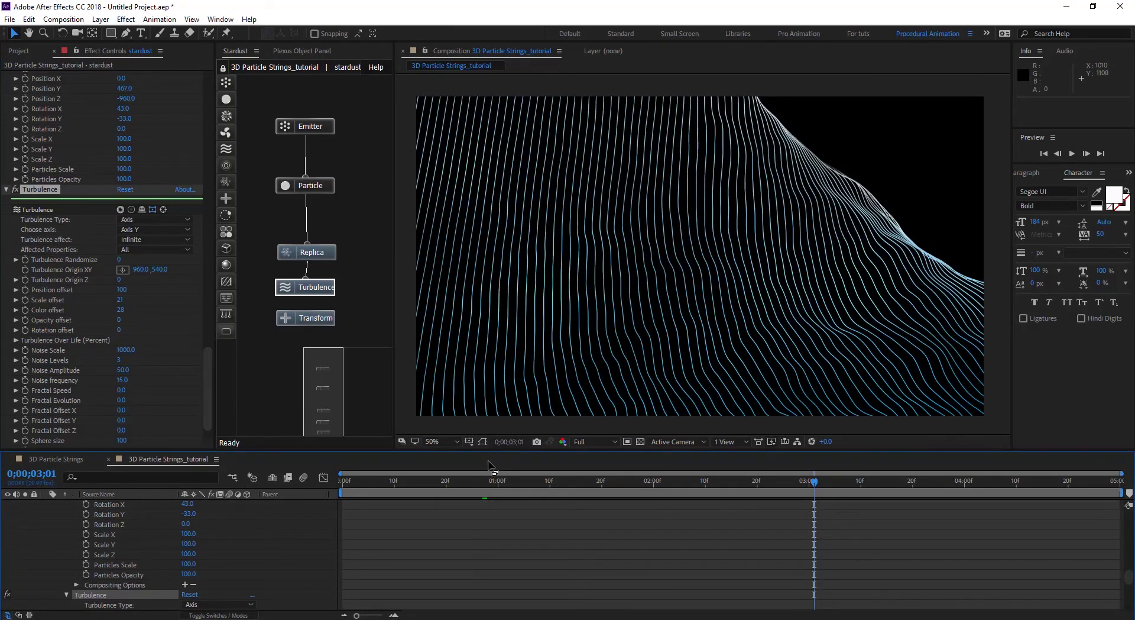
click(613, 445)
click(616, 464)
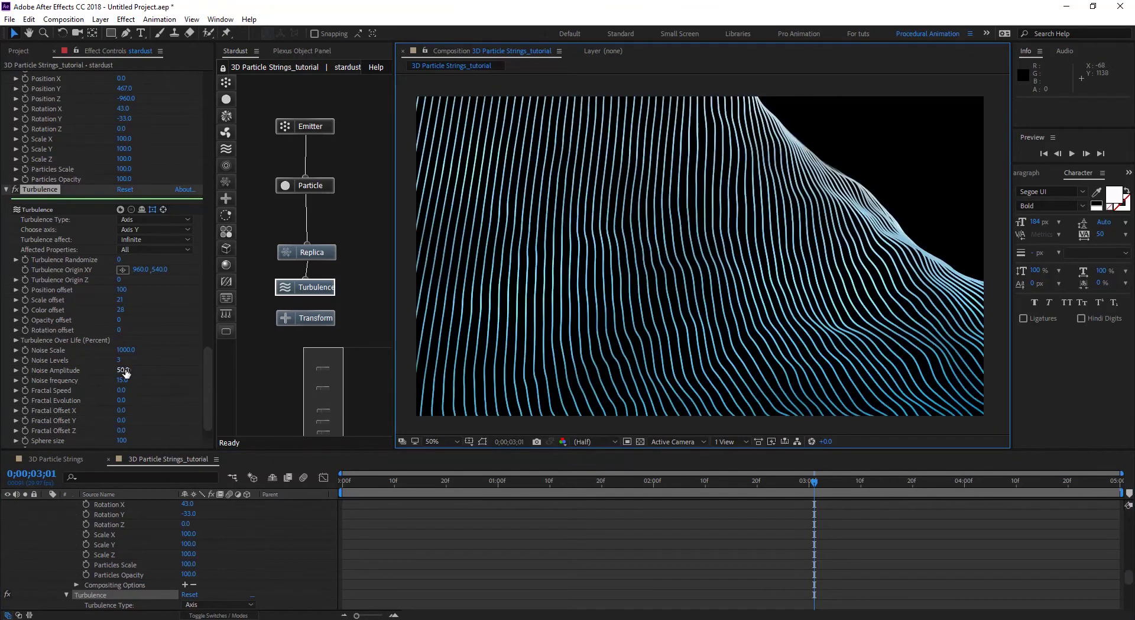
Lower the turbulence Noise Amplitude to 5
click(125, 372)
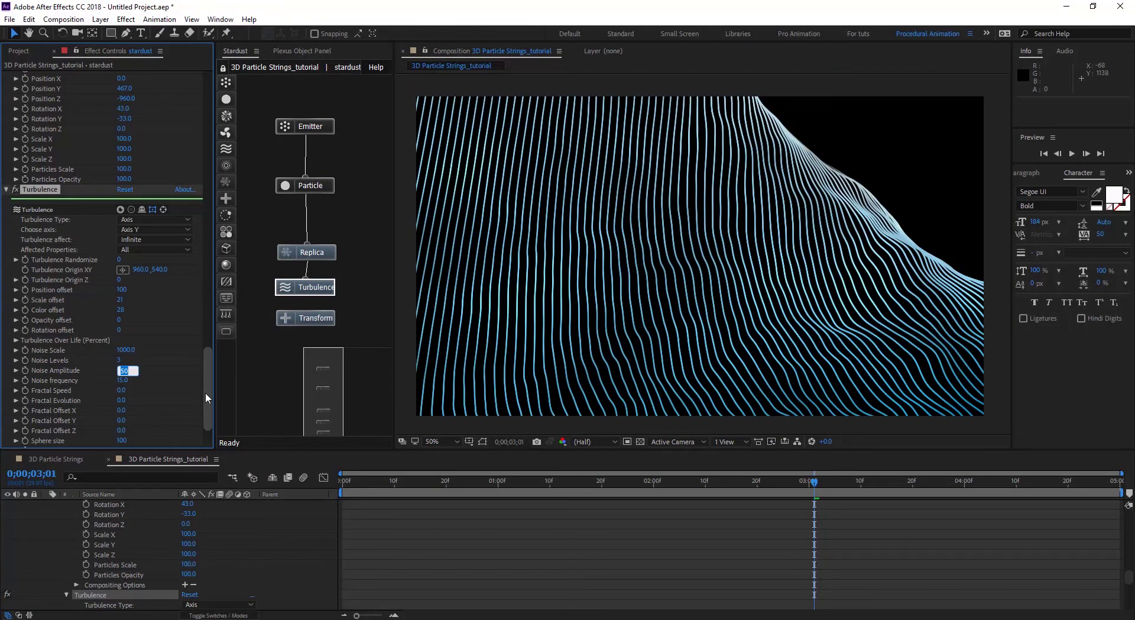
text(5)
key(Return)
On the Particle node, reduce Size (Pixels) from 2 to 1, then zoom the viewer to 50%
scroll(578, 242, up, 2)
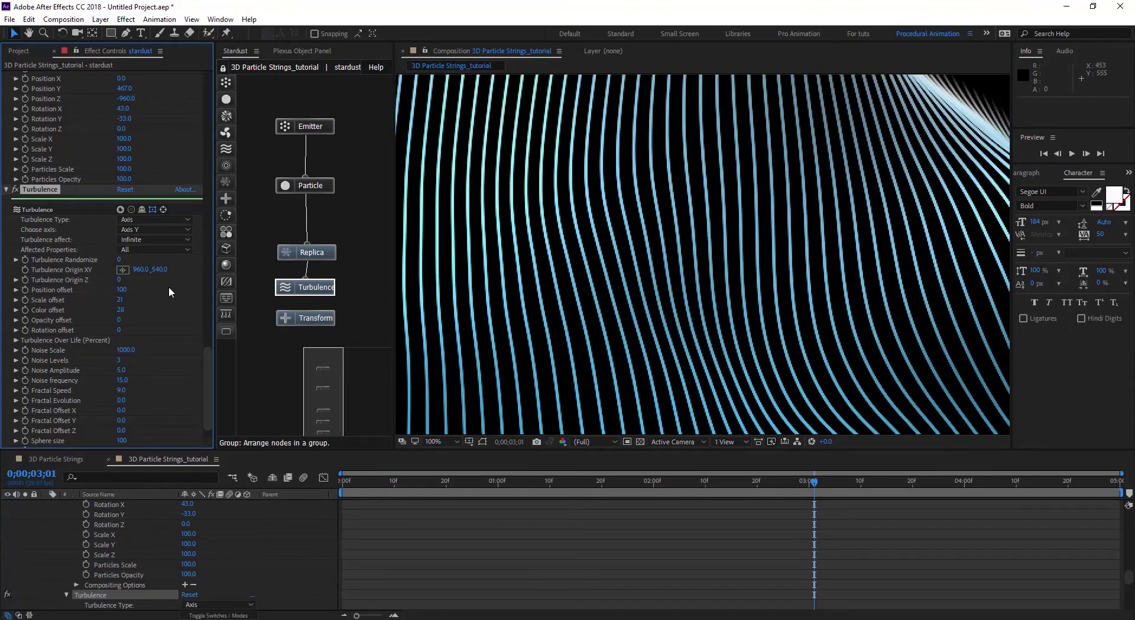
click(321, 186)
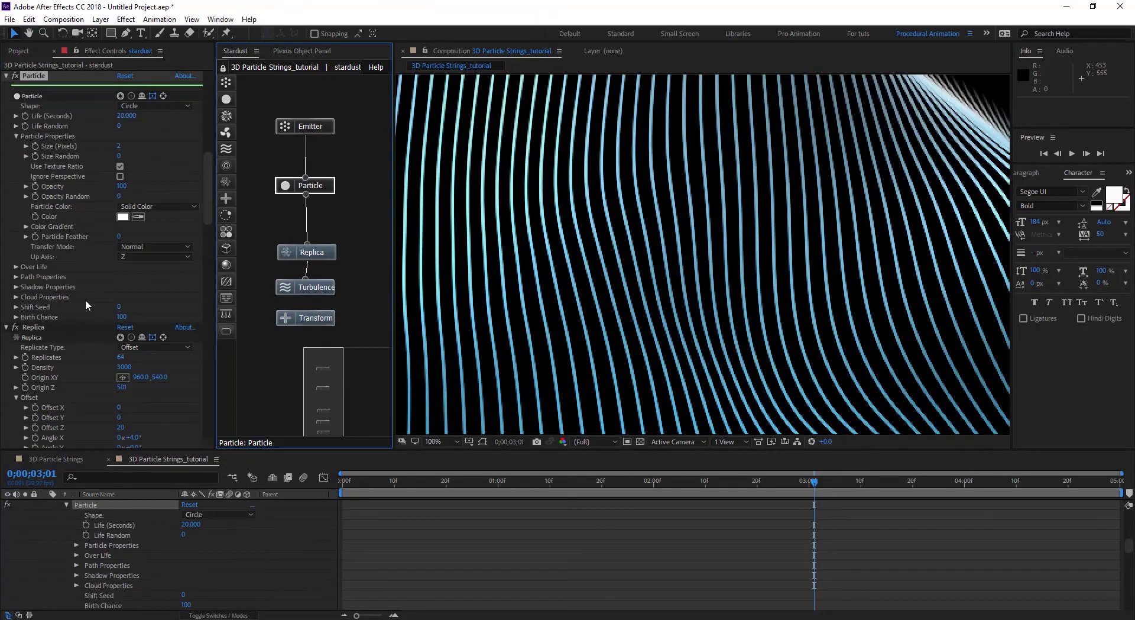
scroll(81, 180, up, 1)
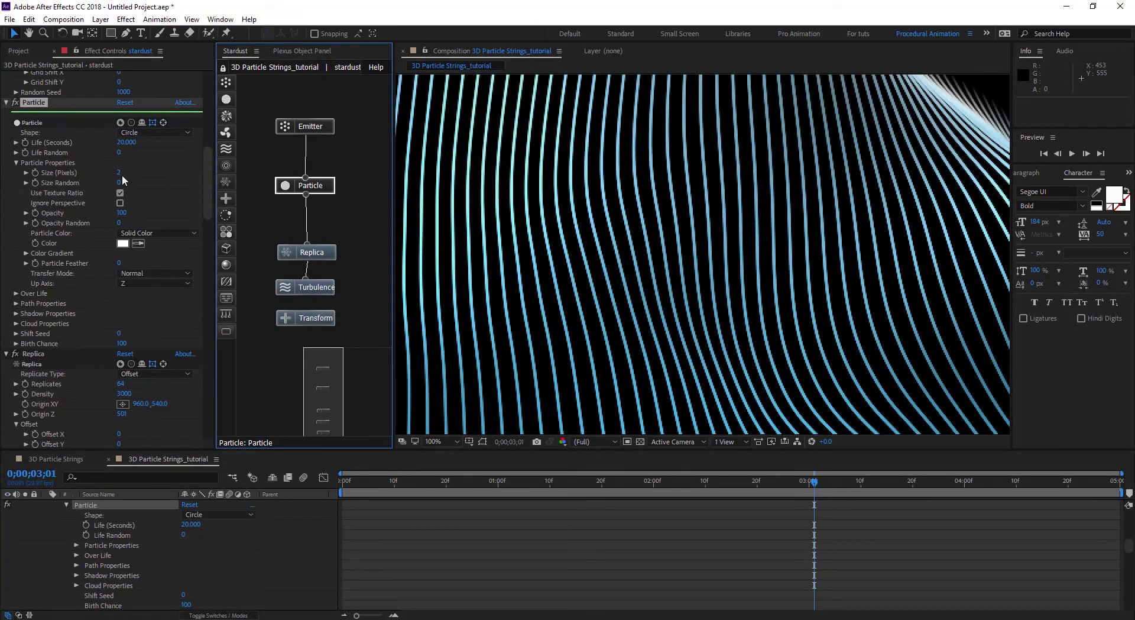
drag(120, 173, 112, 173)
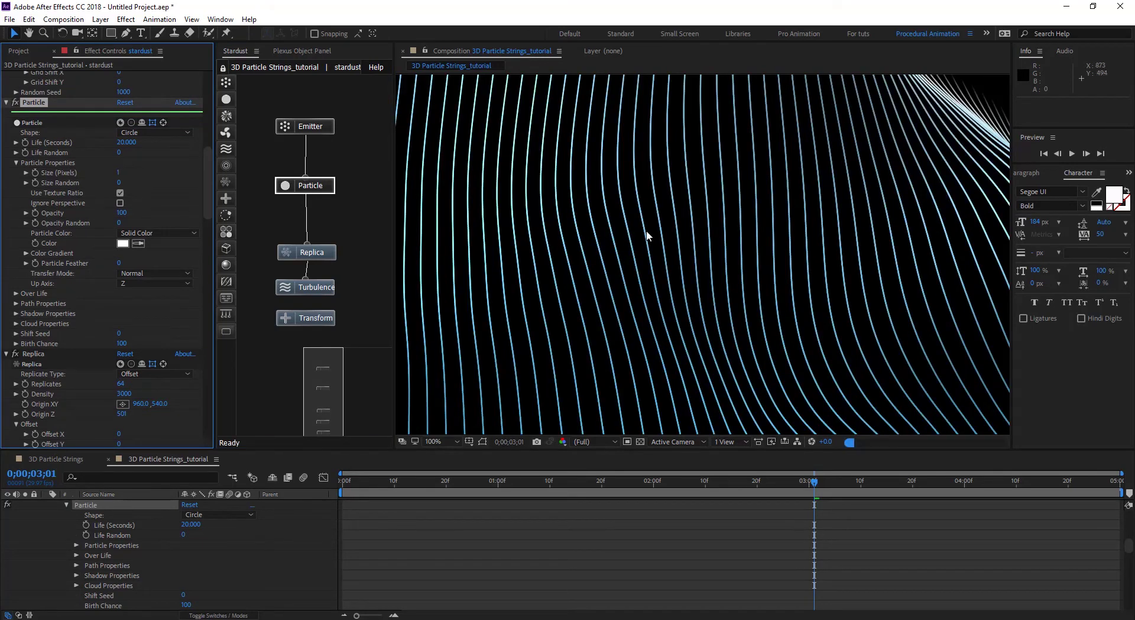
key(comma)
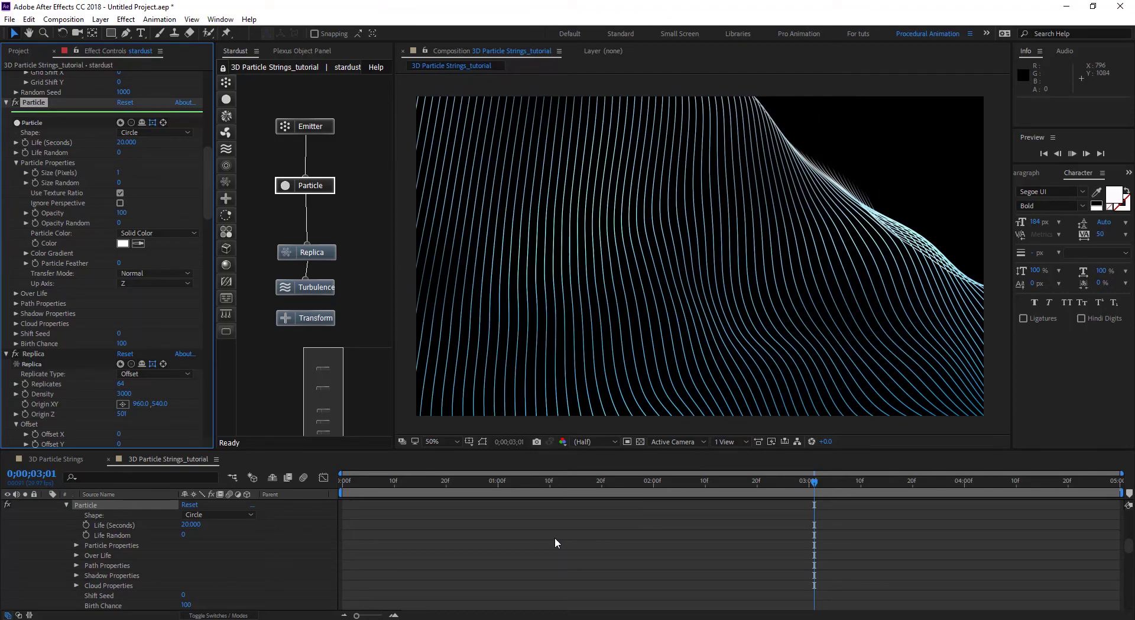
Preview the rippling wave, review the Turbulence settings, and stop playback around 0;00;02;27
key(space)
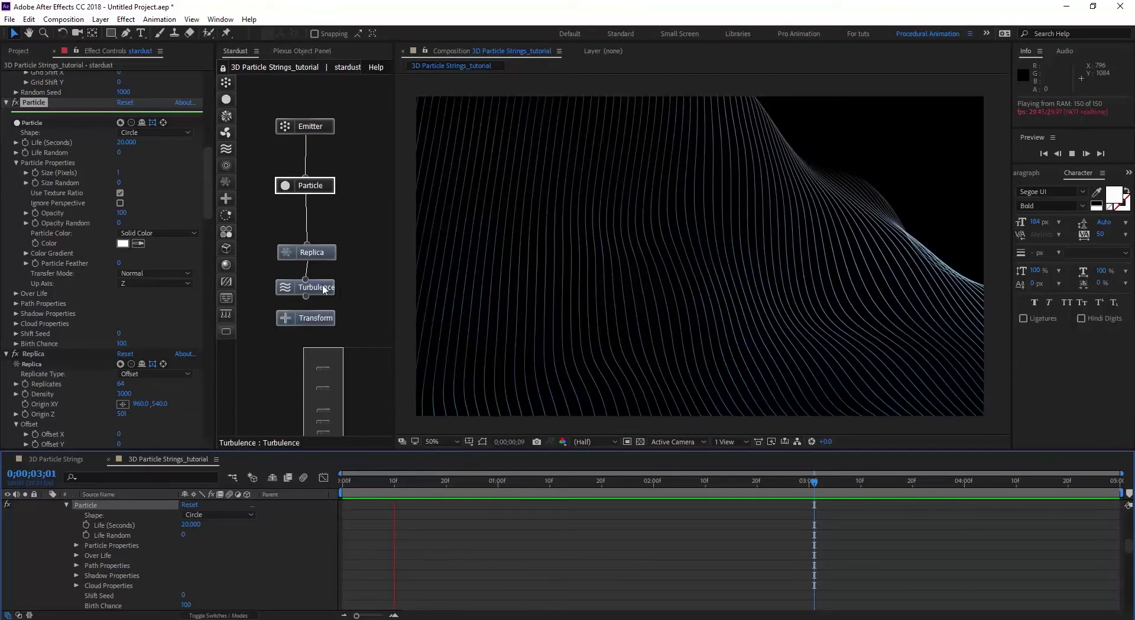
click(324, 289)
scroll(207, 364, down, 2)
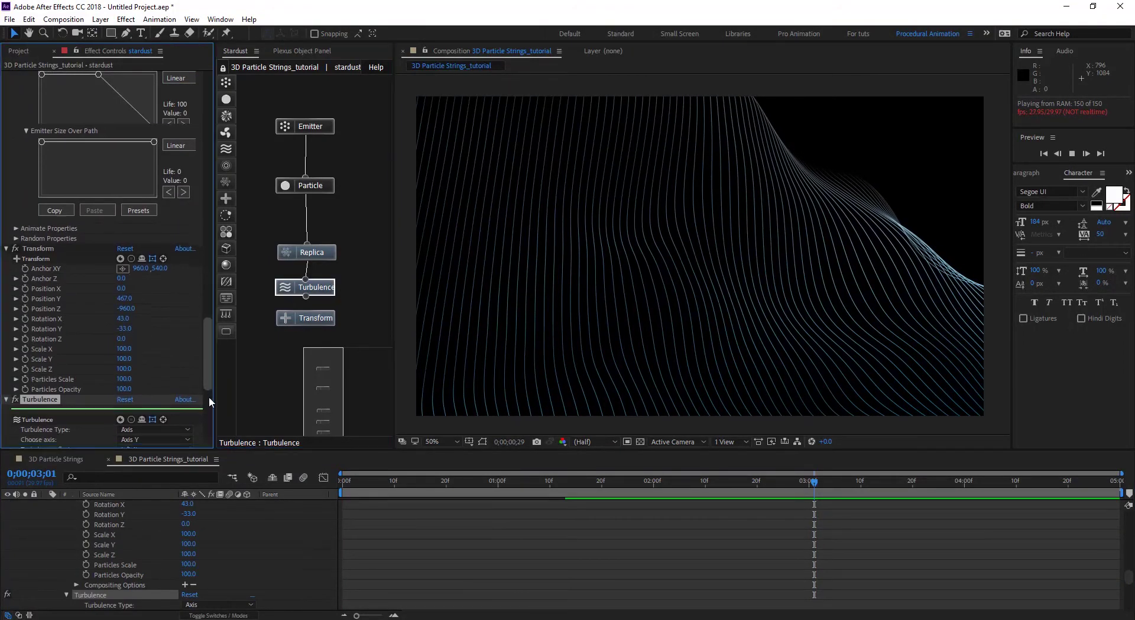
scroll(209, 396, down, 5)
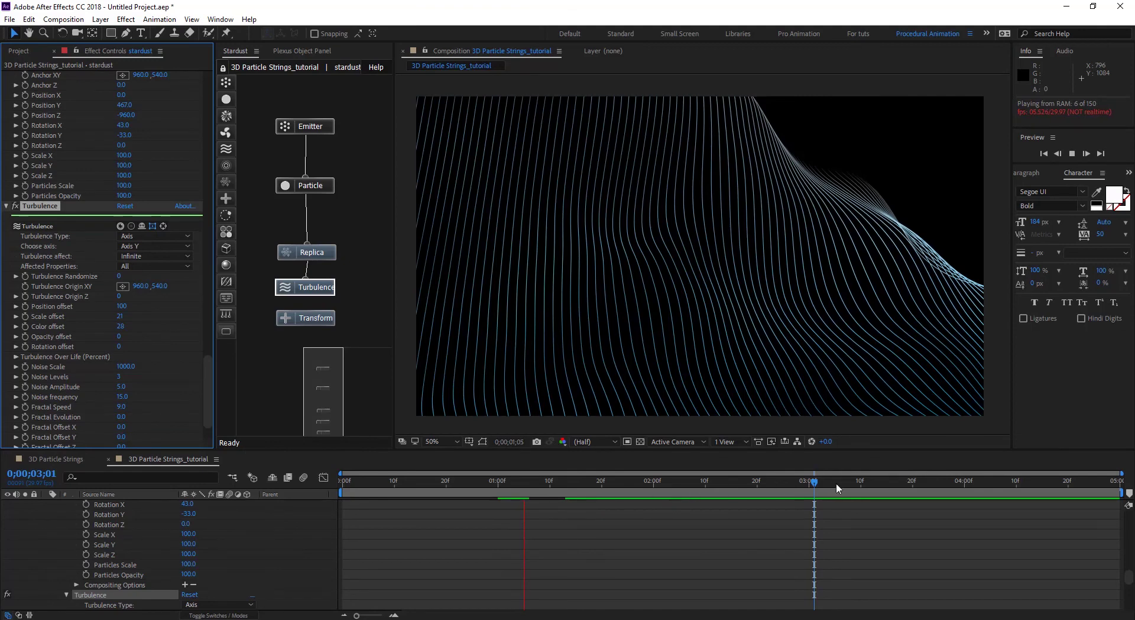
mouse_move(813, 490)
mouse_down()
mouse_move(689, 482)
mouse_move(794, 482)
mouse_up()
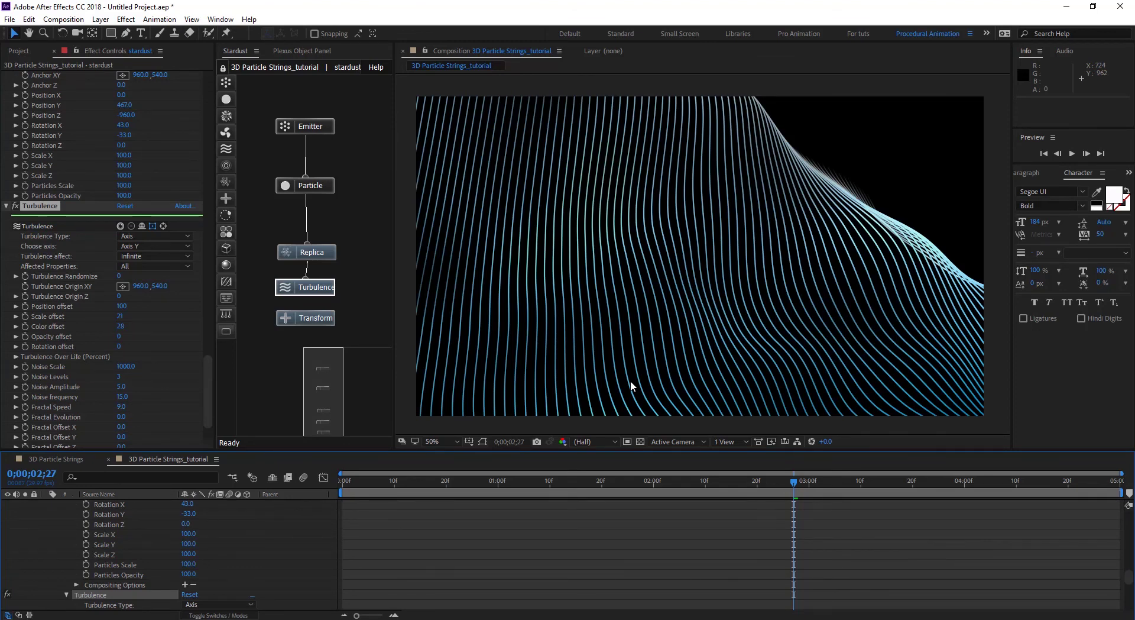
scroll(133, 510, up, 5)
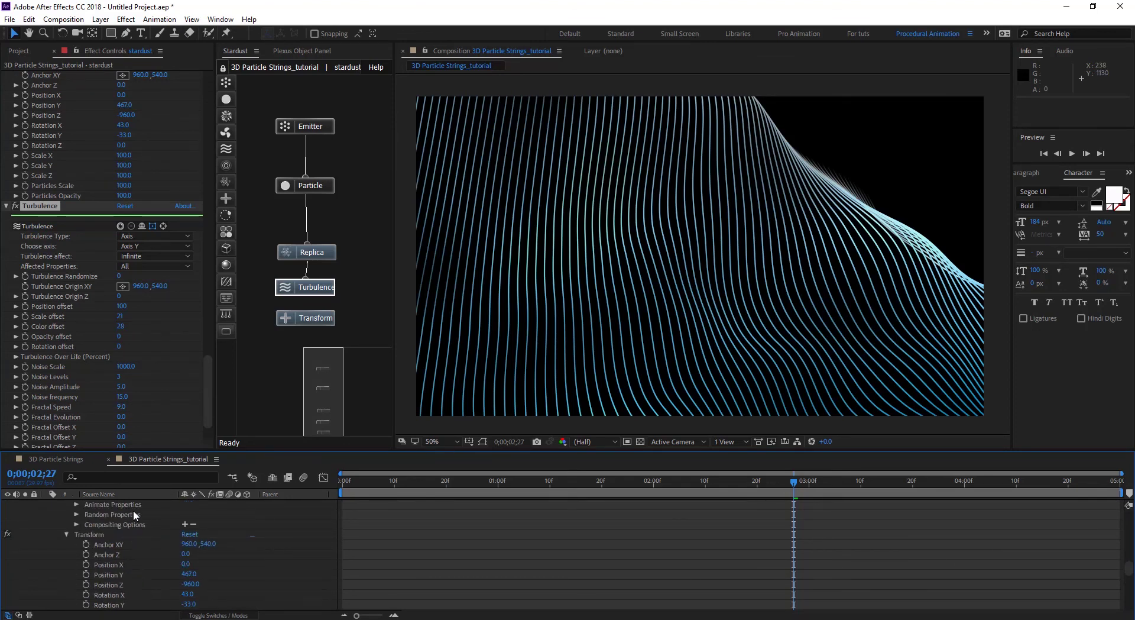